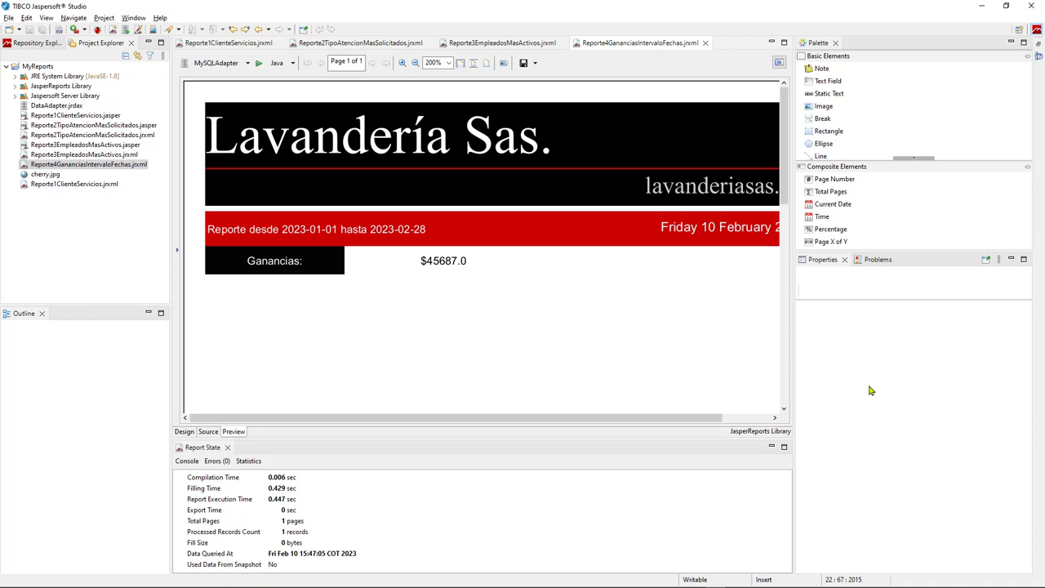
- Open the expression of the text field beside the "Ganancias:" label in the report design for editing
key(ctrl+Page_Up)
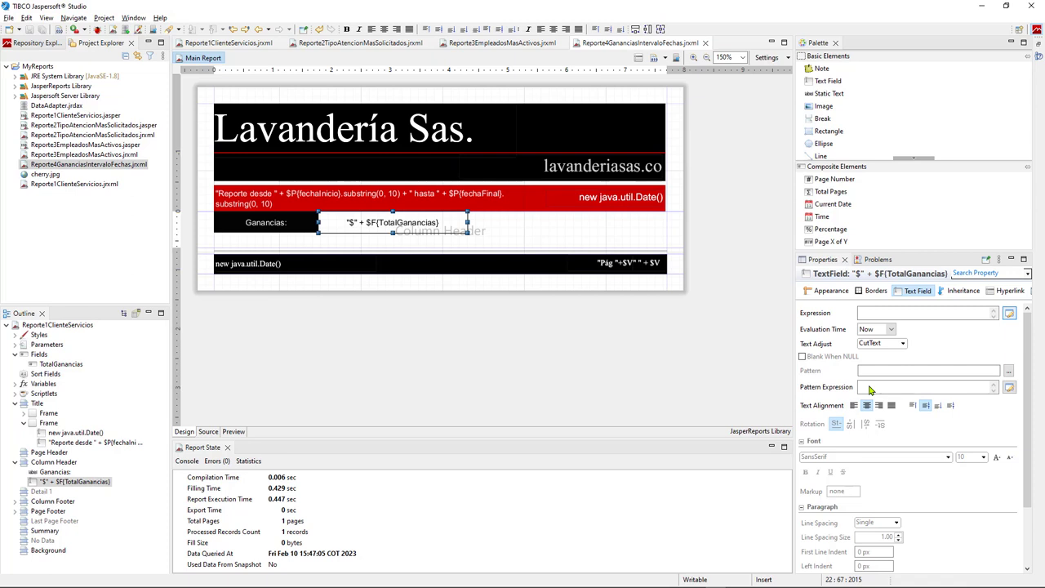
double_click(392, 226)
click(355, 113)
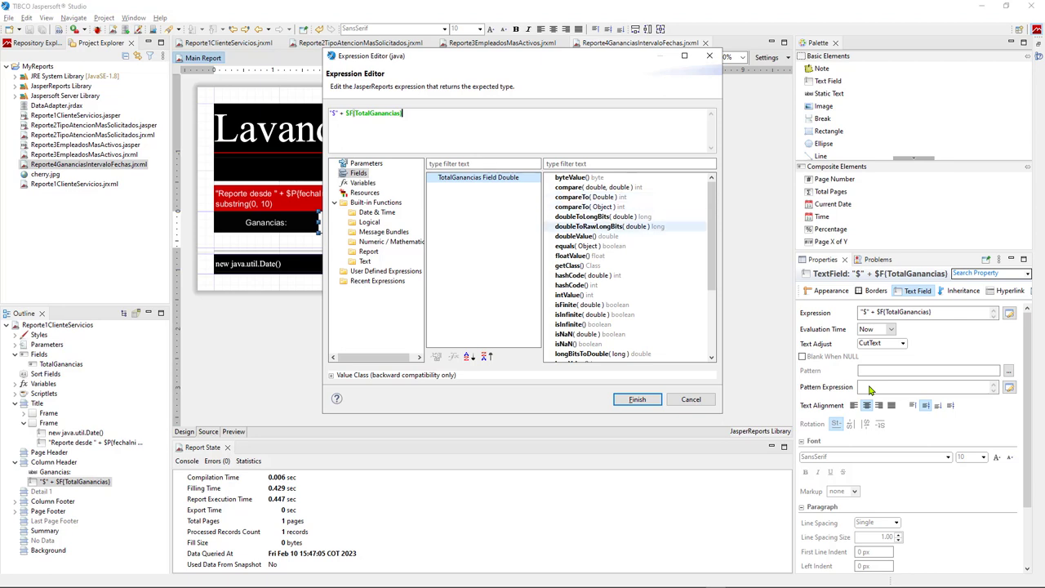
- Try to append the intValue() method of the TotalGanancias field to the end of the existing expression
key(Down)
key(Down)
key(Down)
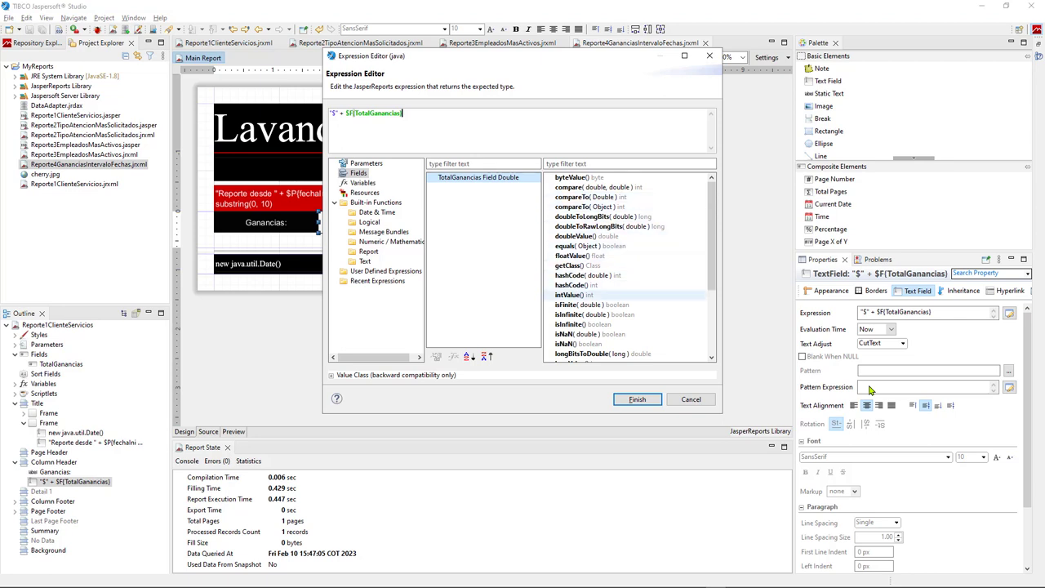
key(Return)
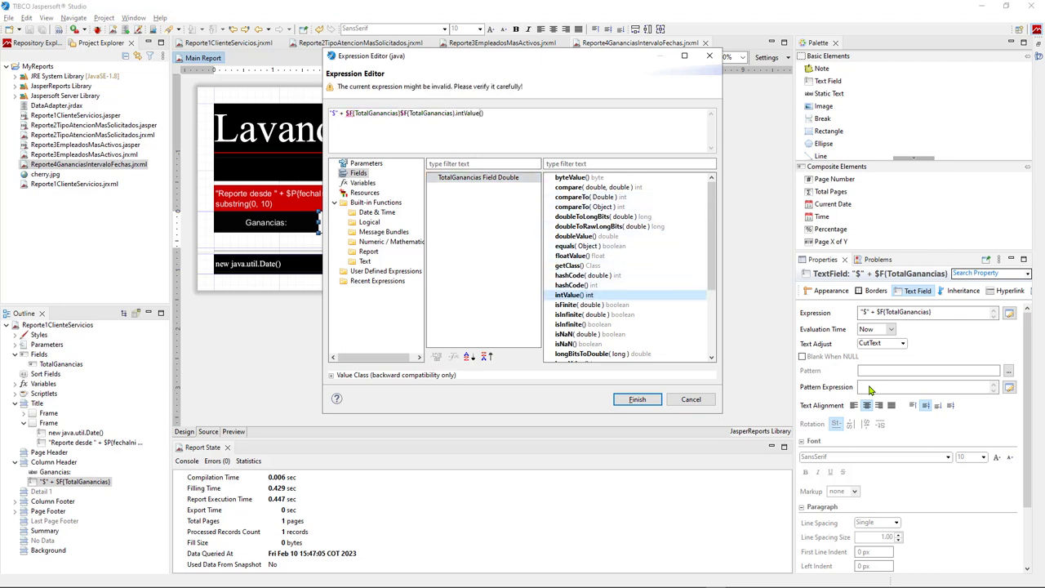
- Replace everything after "$" + in the expression with $F{TotalGanancias}.intValue() and apply it
key(shift+Left)
key(shift+Left)
key(shift+Left)
key(shift+Left)
key(shift+Left)
key(shift+Left)
key(shift+Left)
key(shift+Left)
key(shift+Left)
key(shift+Left)
key(shift+Left)
key(shift+Left)
key(shift+Left)
key(shift+Left)
key(shift+Left)
key(shift+Left)
key(shift+Left)
key(shift+Left)
key(shift+Left)
key(shift+Left)
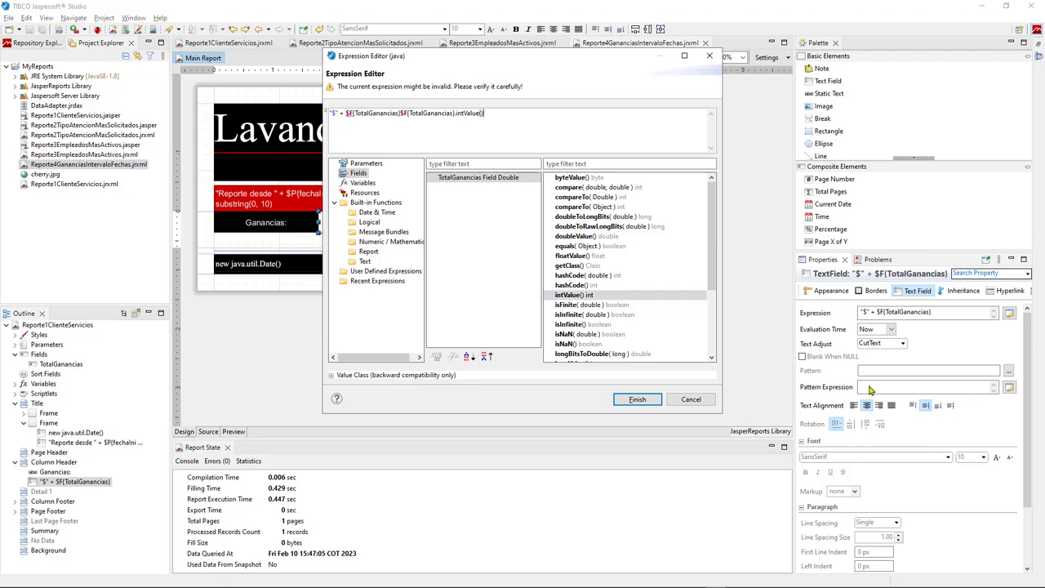
key(shift+Left)
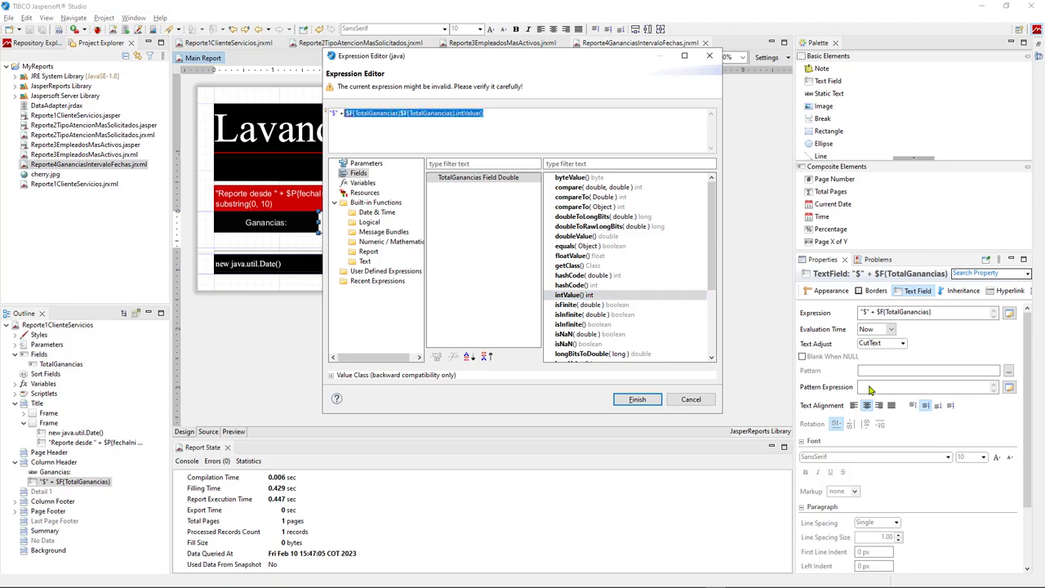
key(BackSpace)
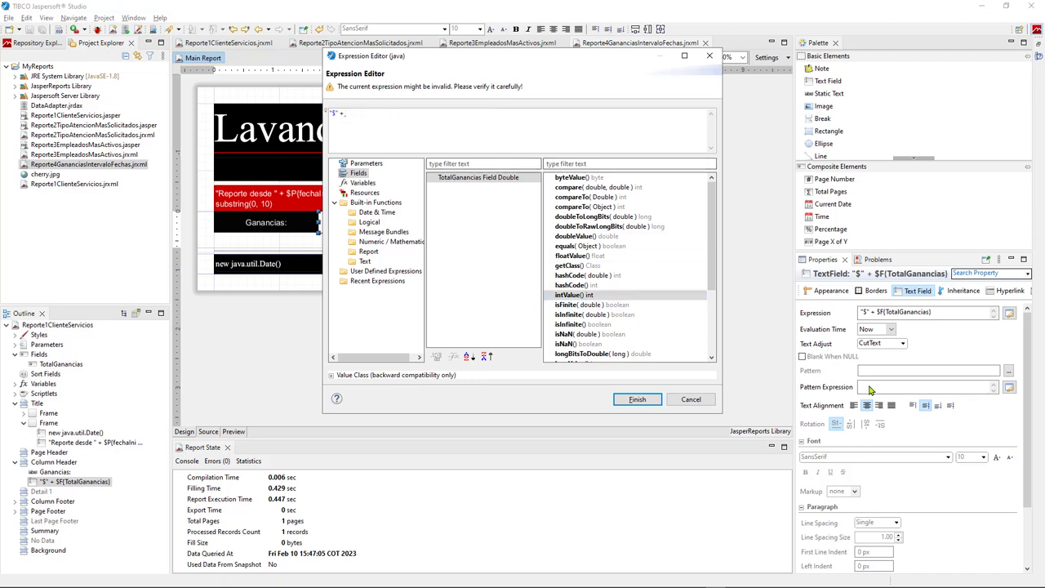
double_click(574, 295)
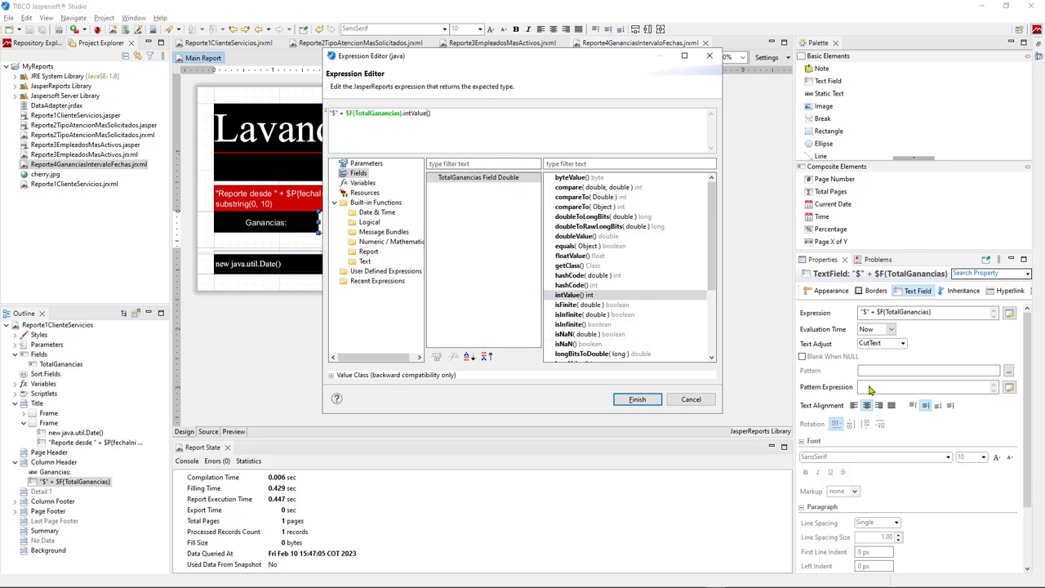
key(Return)
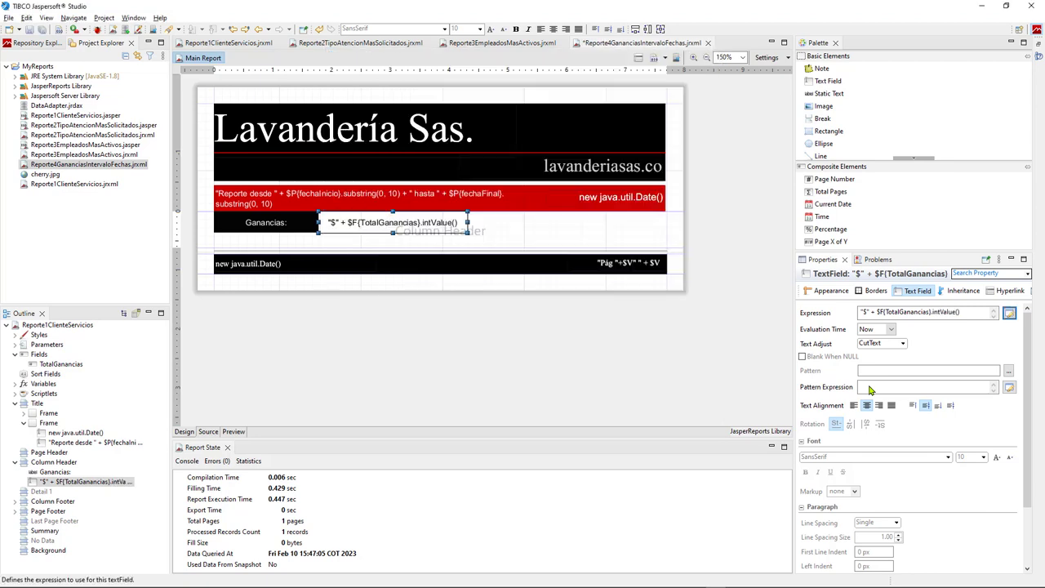
- Save the report and preview it with the preset fechaInicio and fechaFinal parameters
key(ctrl+s)
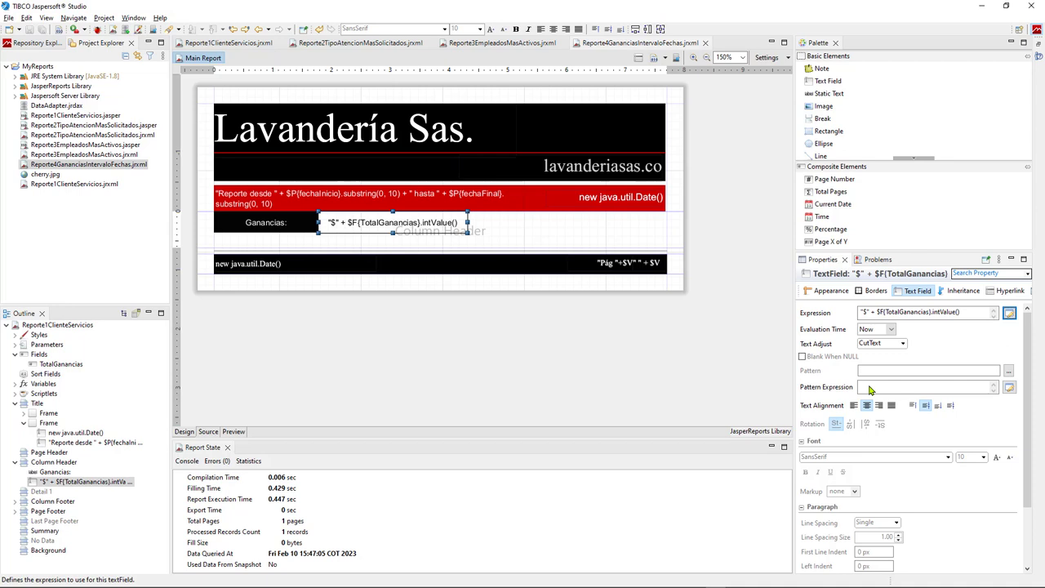
key(ctrl+Page_Up)
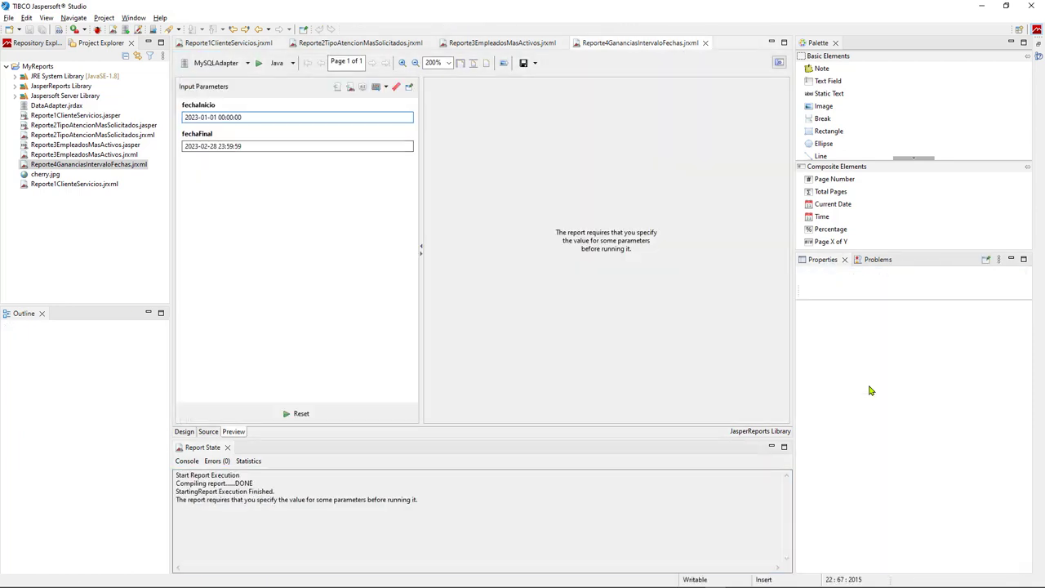
key(Return)
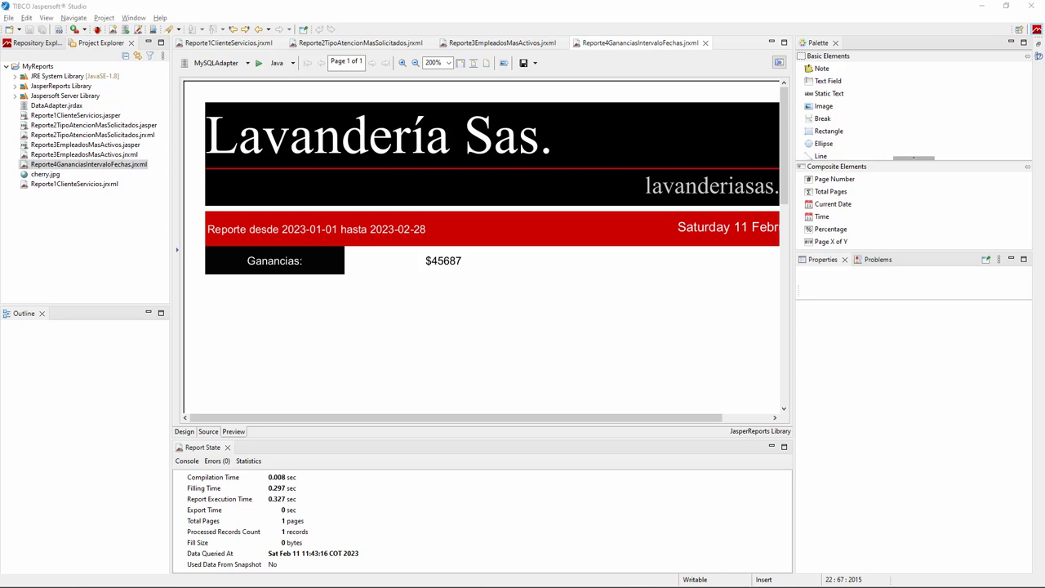
mouse_move(423, 281)
mouse_down()
mouse_move(461, 278)
mouse_move(413, 260)
mouse_move(420, 265)
mouse_up()
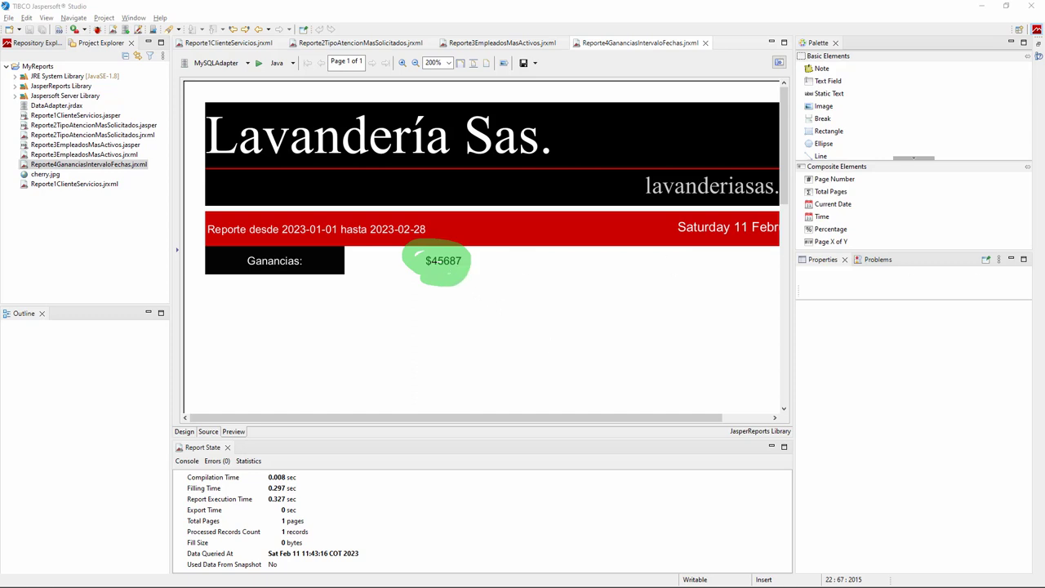
key(Escape)
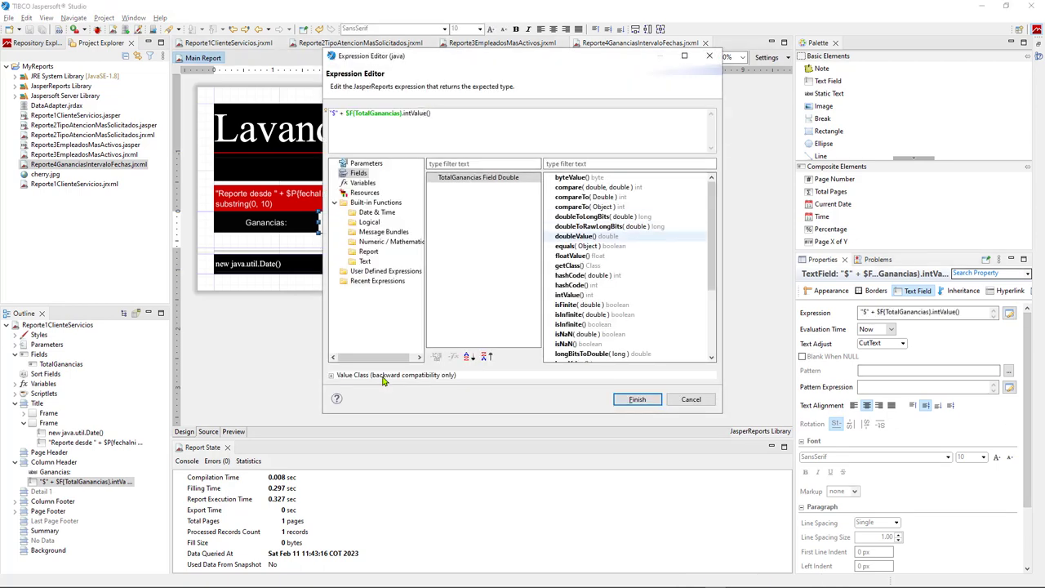
- Review the methods offered for the TotalGanancias field in the expression editor
drag(711, 237, 711, 269)
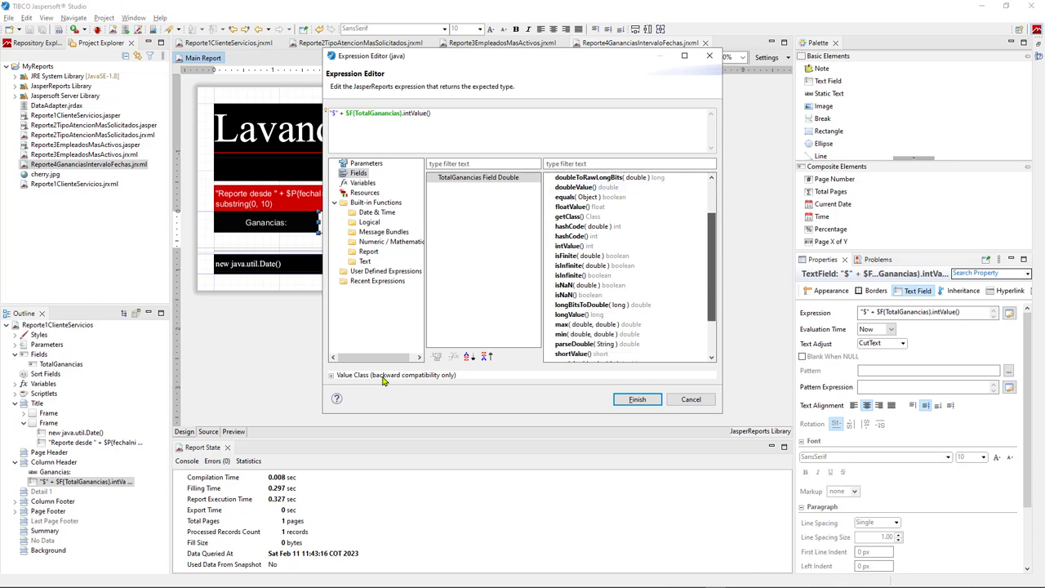
scroll(628, 269, down, 4)
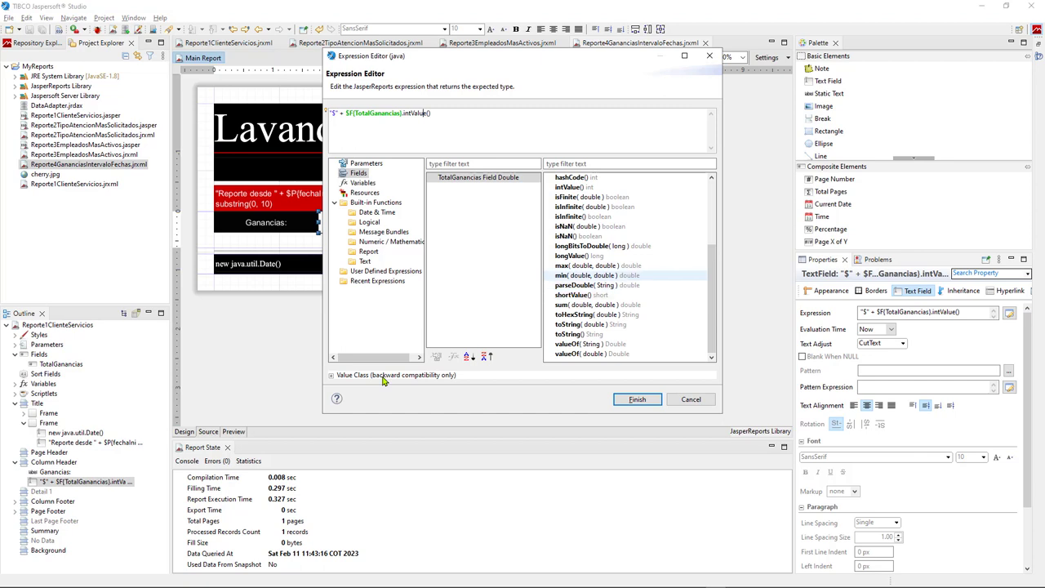
scroll(588, 278, up, 3)
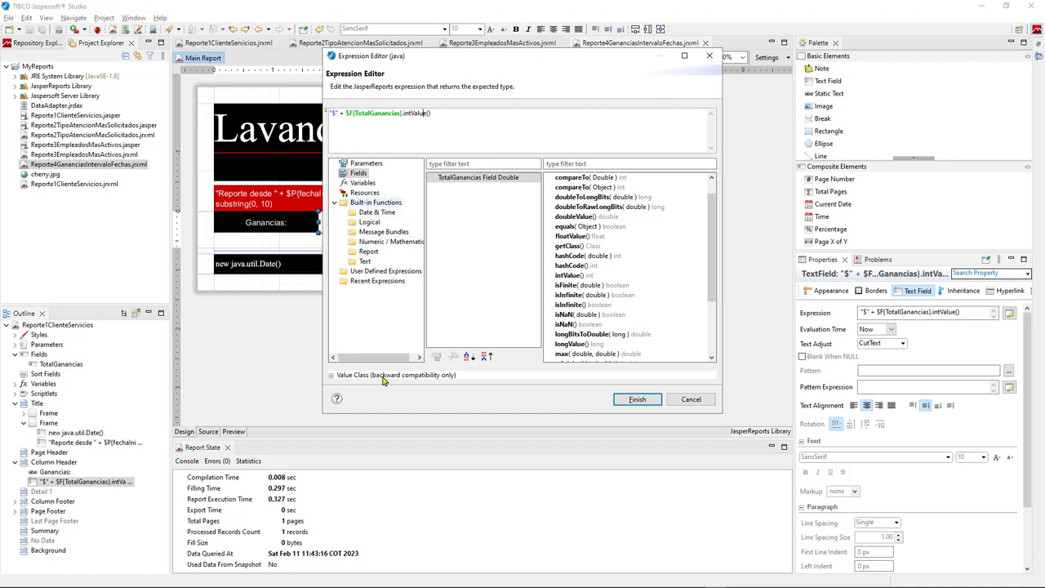
- Examine the built-in Date & Time functions, including the description of DATEFORMAT
click(377, 212)
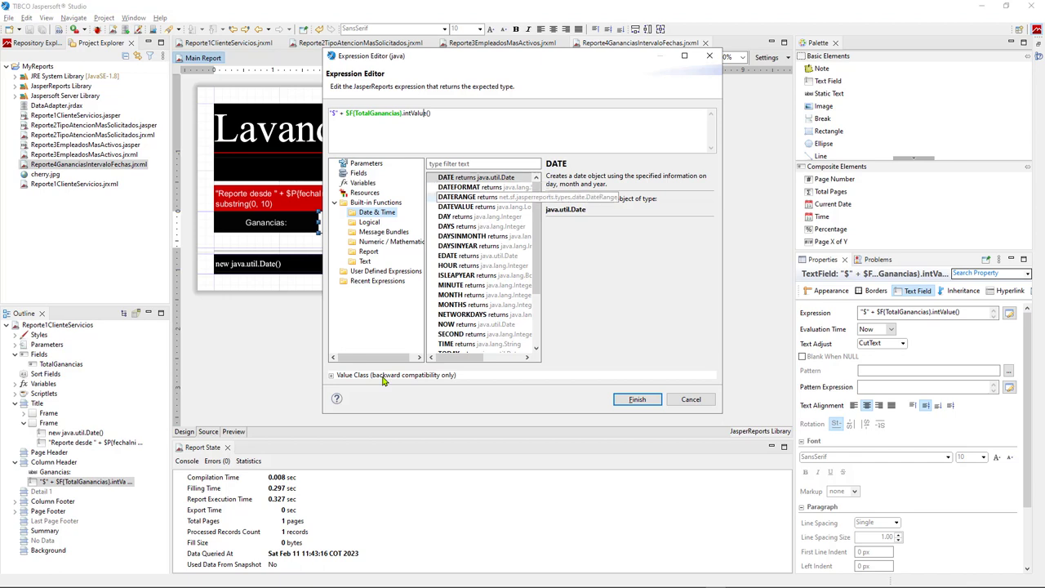
key(Escape)
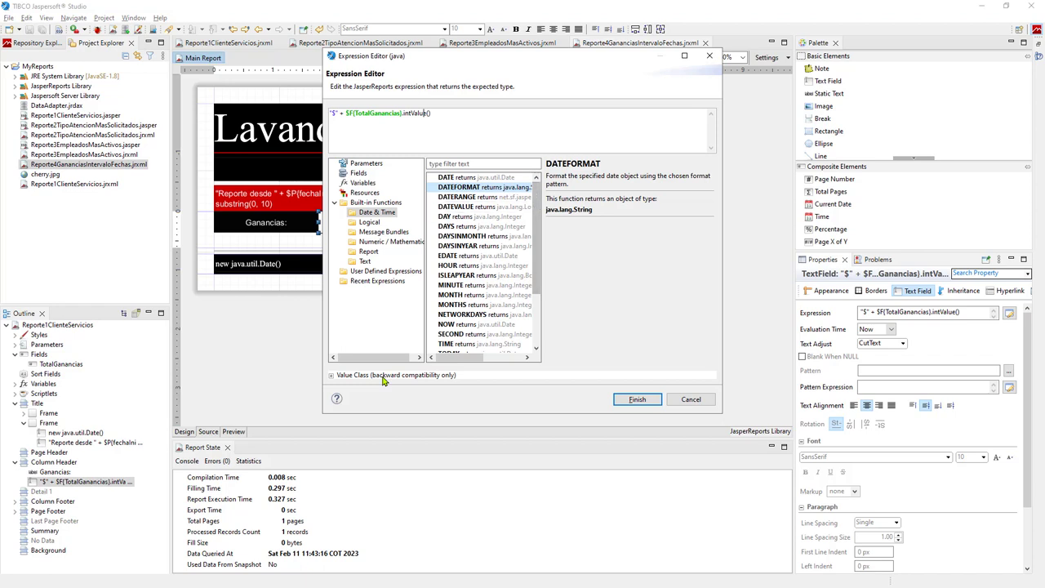
scroll(483, 262, down, 3)
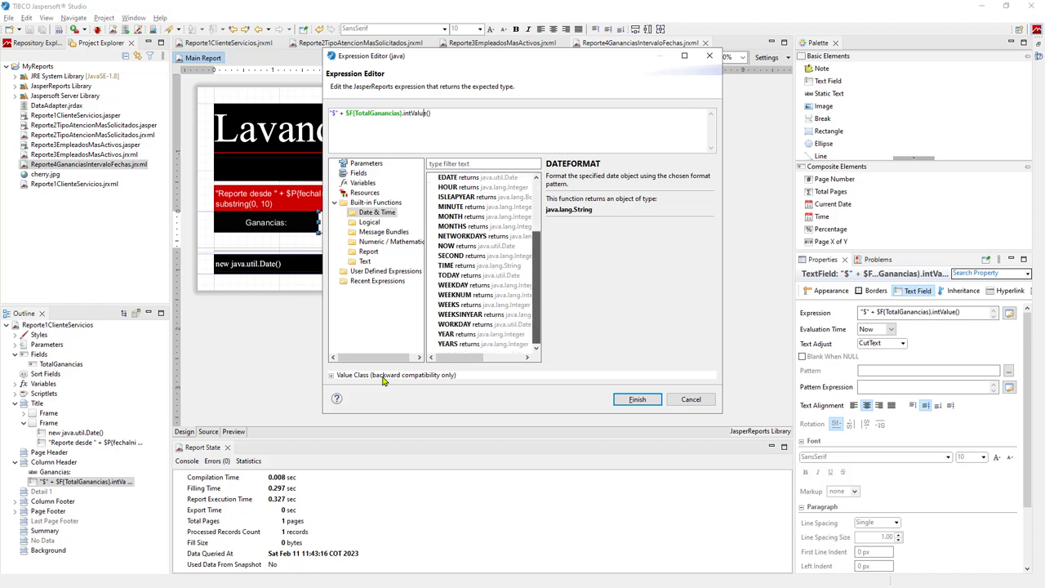
scroll(384, 380, up, 2)
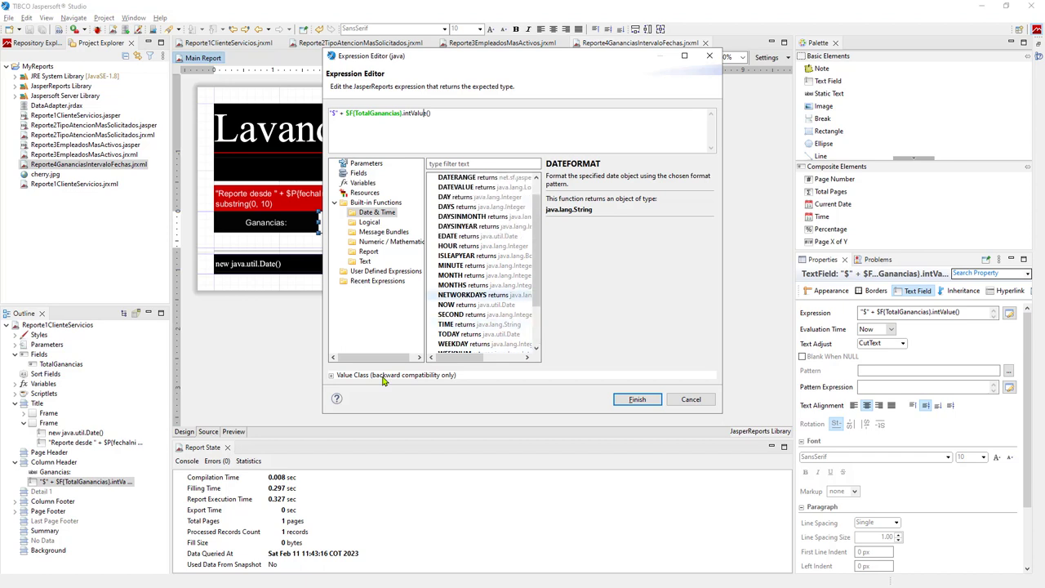
- Examine the built-in Logical functions and the numeric functions, reading the descriptions of CEIL, FACT and MAX
key(Down)
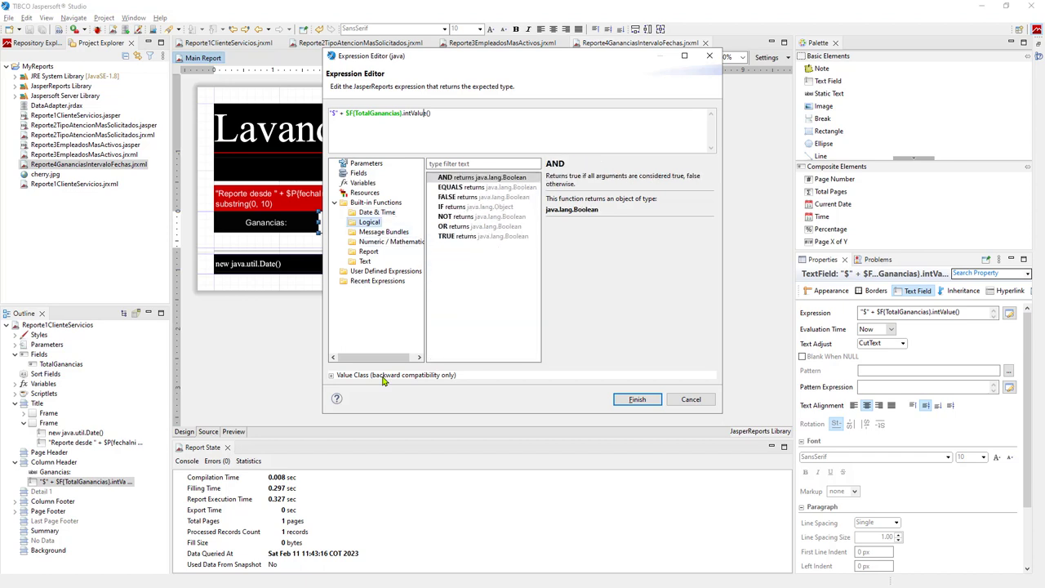
key(Down)
key(Down)
key(Down)
key(Down)
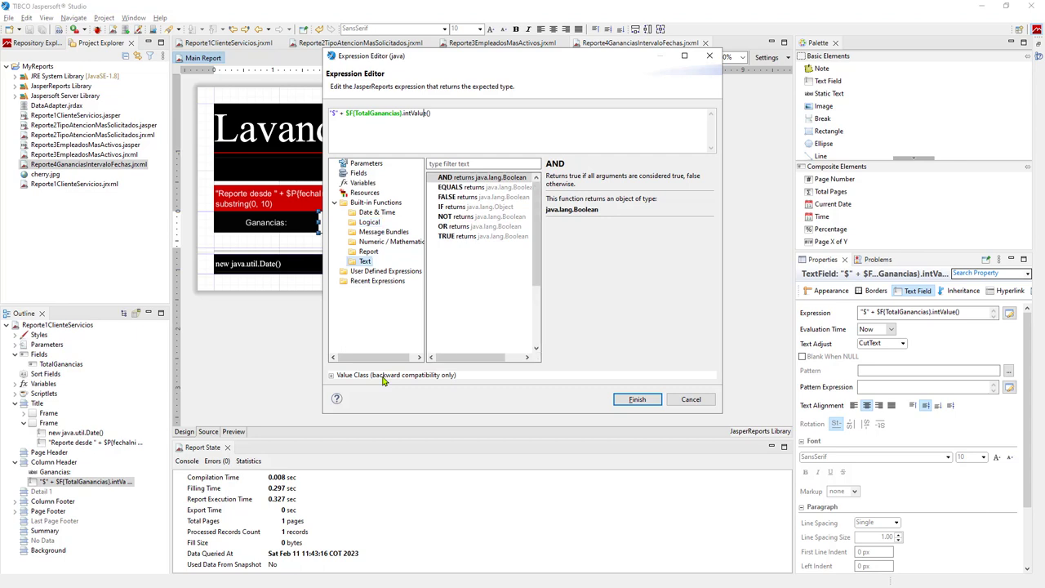
key(Up)
key(Up)
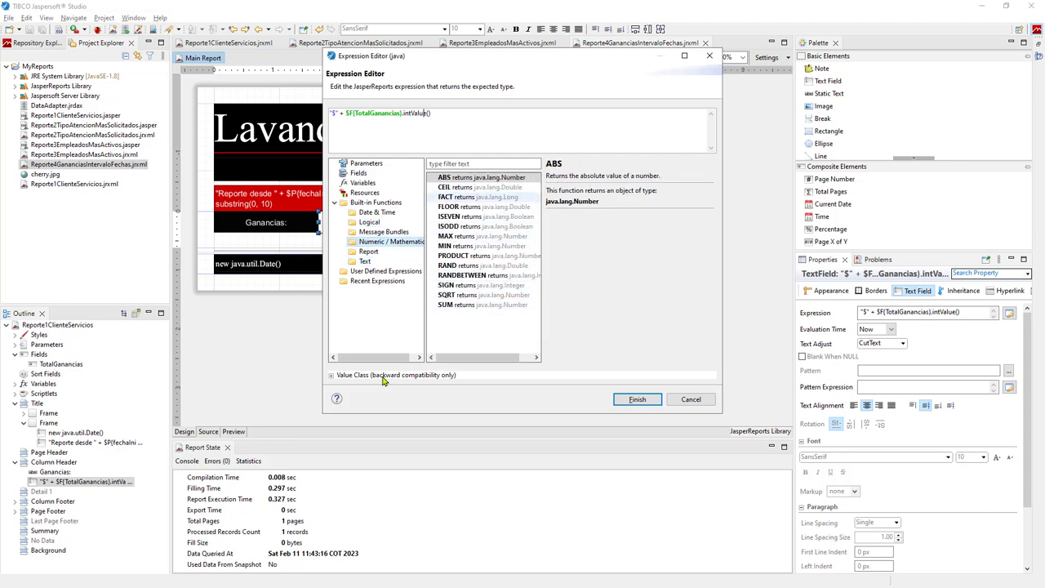
key(Tab)
key(Down)
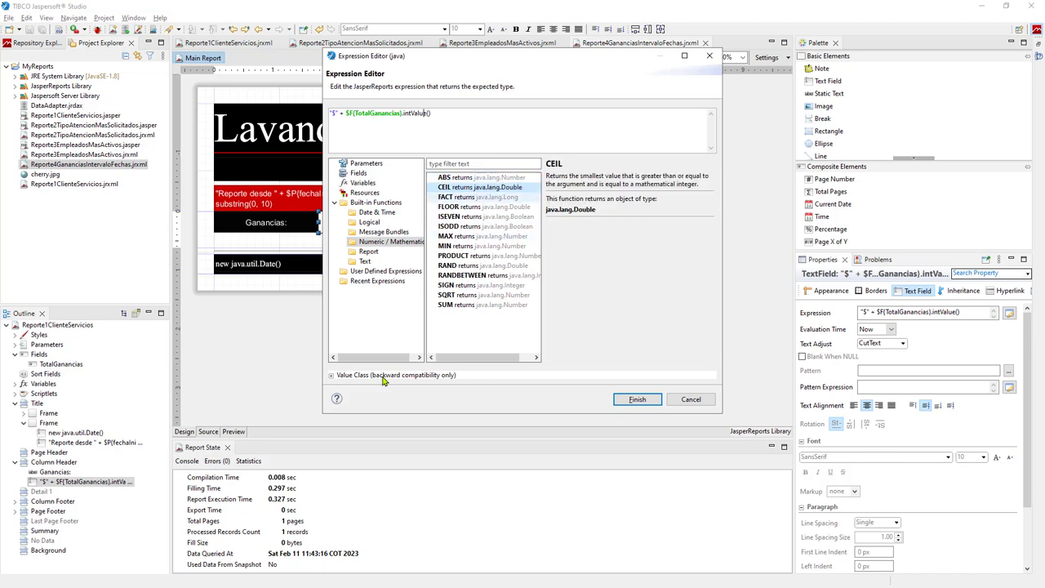
click(478, 197)
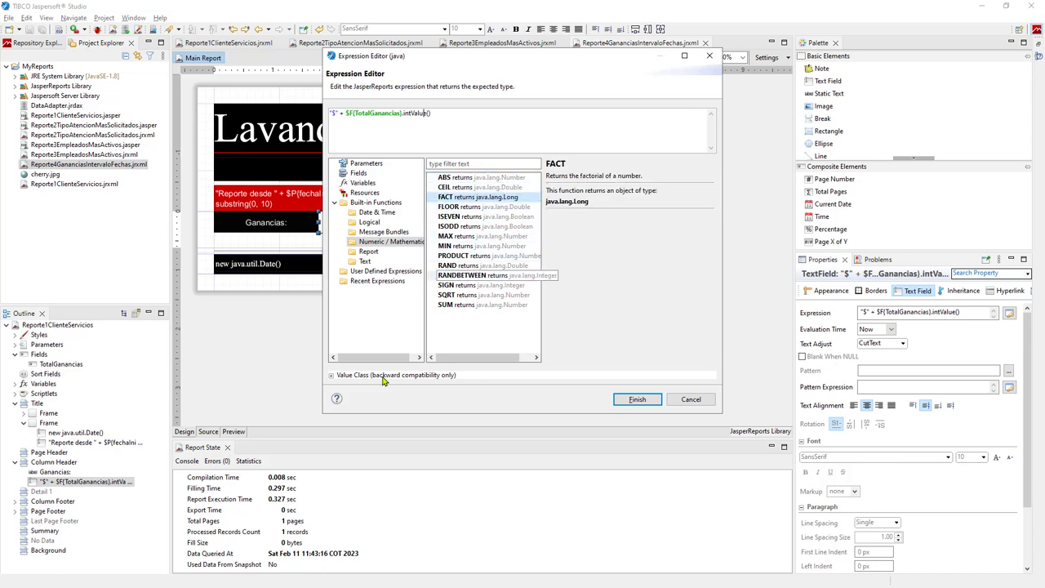
key(Down)
key(Down)
key(Down)
key(Down)
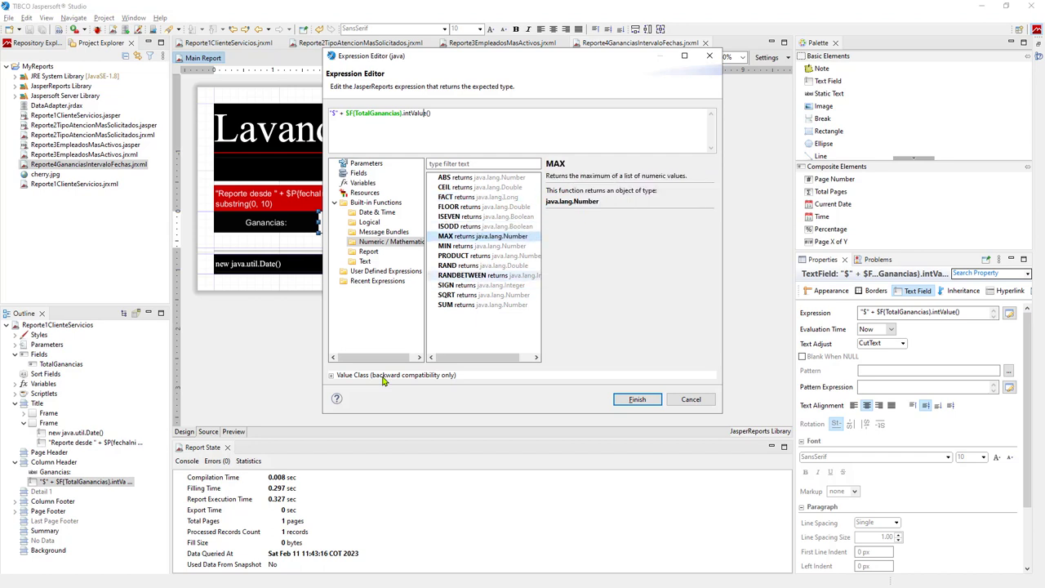
- Examine the built-in Text functions, reading the descriptions of DOUBLE_VALUE and CONCATENATE
click(364, 260)
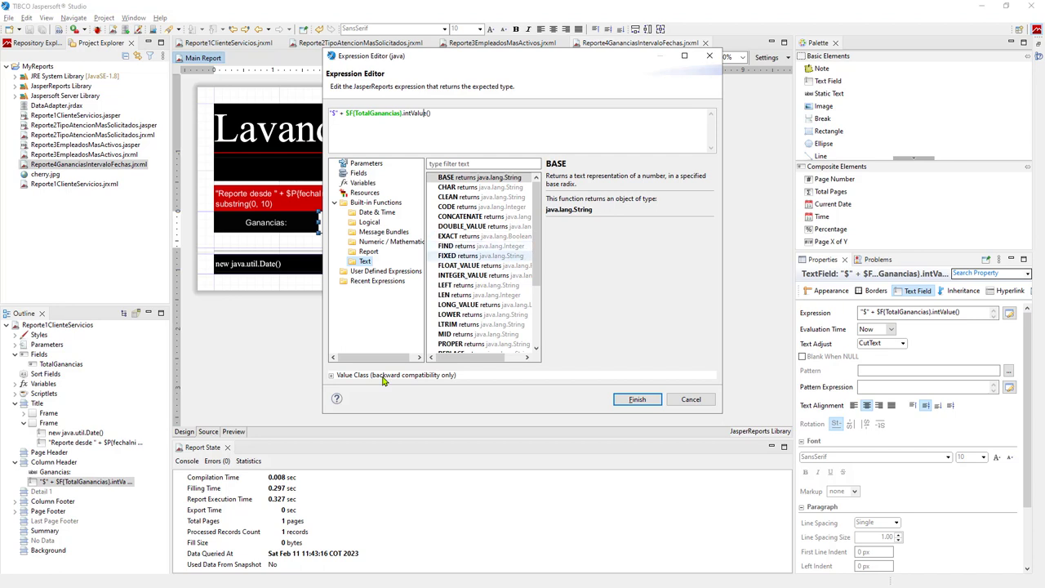
scroll(482, 277, down, 4)
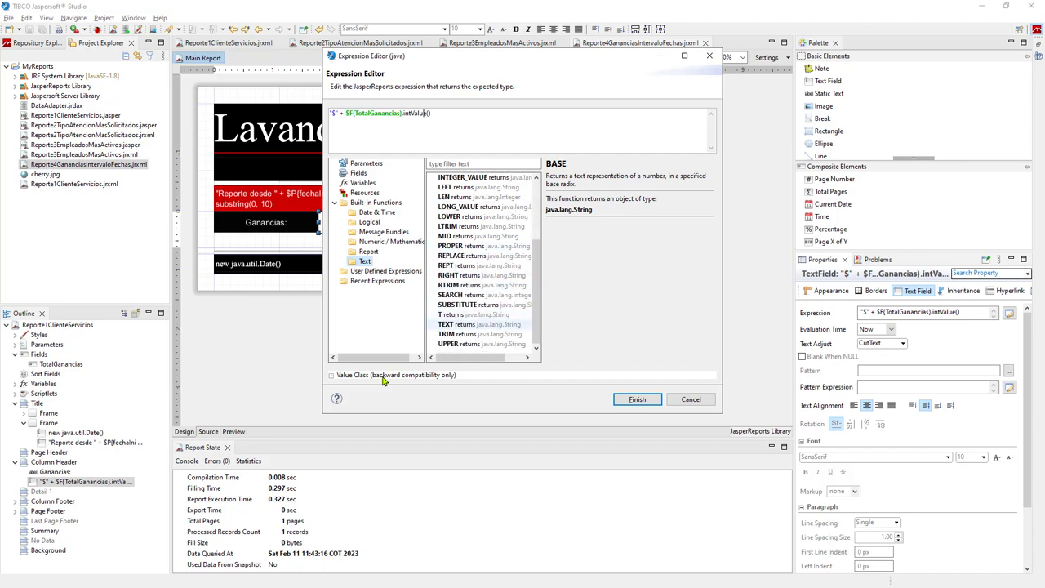
scroll(482, 278, up, 4)
click(482, 226)
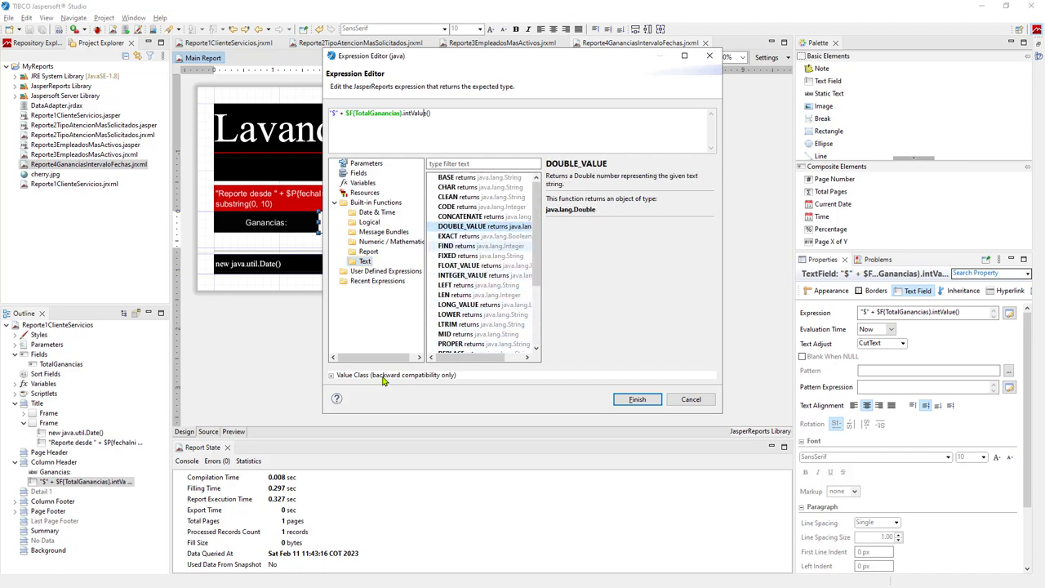
click(482, 217)
key(Down)
key(Down)
key(Down)
key(Down)
key(Down)
key(Down)
key(Down)
key(Down)
key(Down)
key(Down)
key(Down)
key(Down)
key(Down)
key(Down)
key(Down)
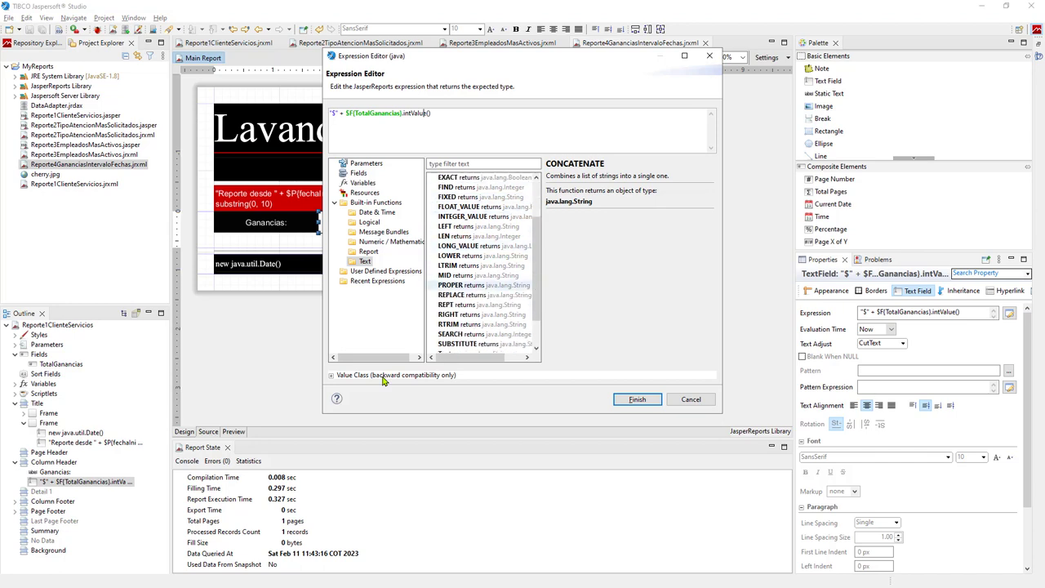
key(Down)
key(Down)
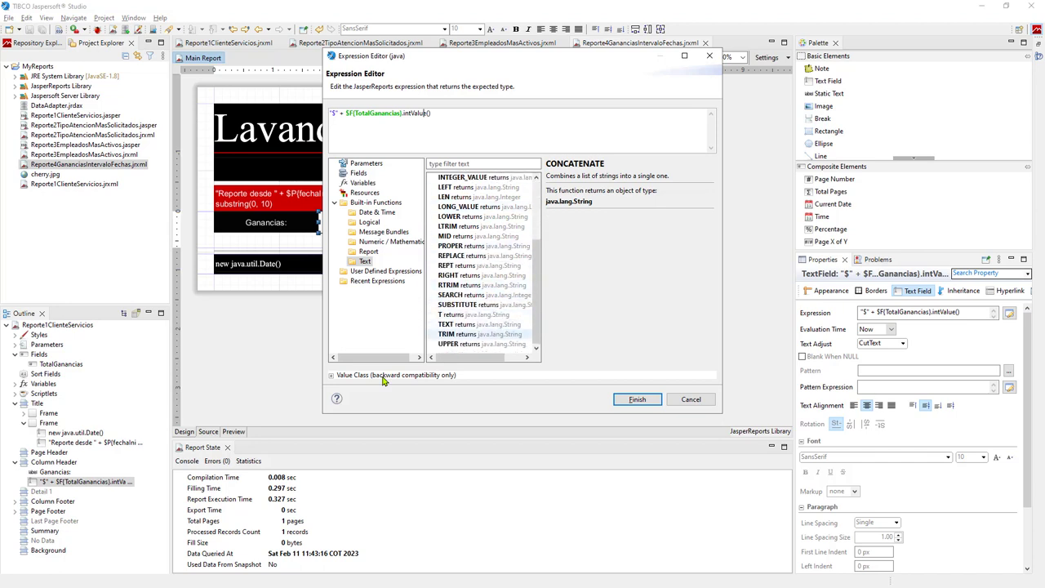
key(Up)
key(Up)
key(shift+Tab)
key(Down)
key(Down)
key(Up)
key(Up)
key(Up)
key(Up)
key(Up)
key(Up)
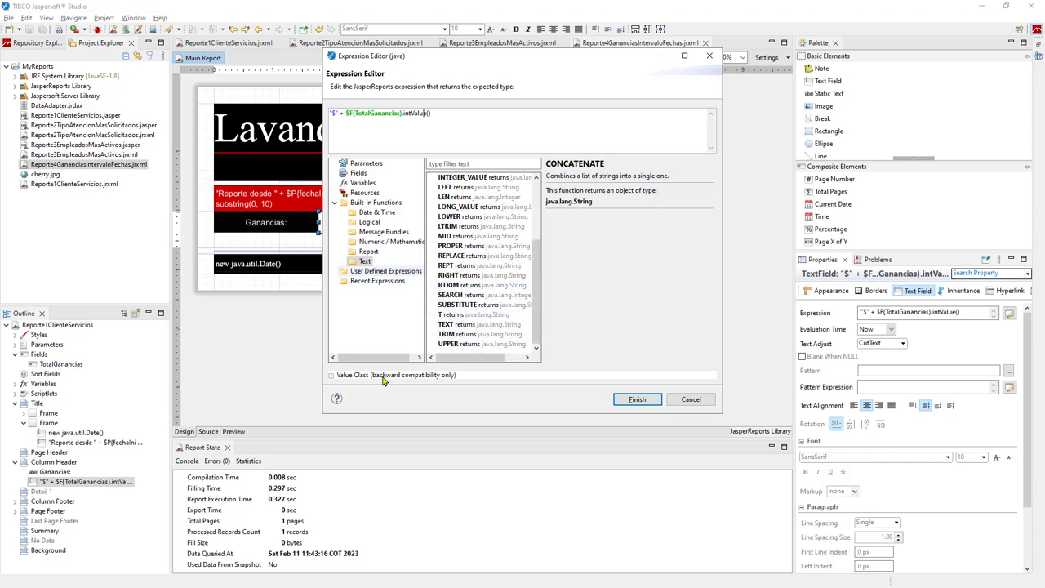
key(Down)
key(Down)
key(Down)
key(Down)
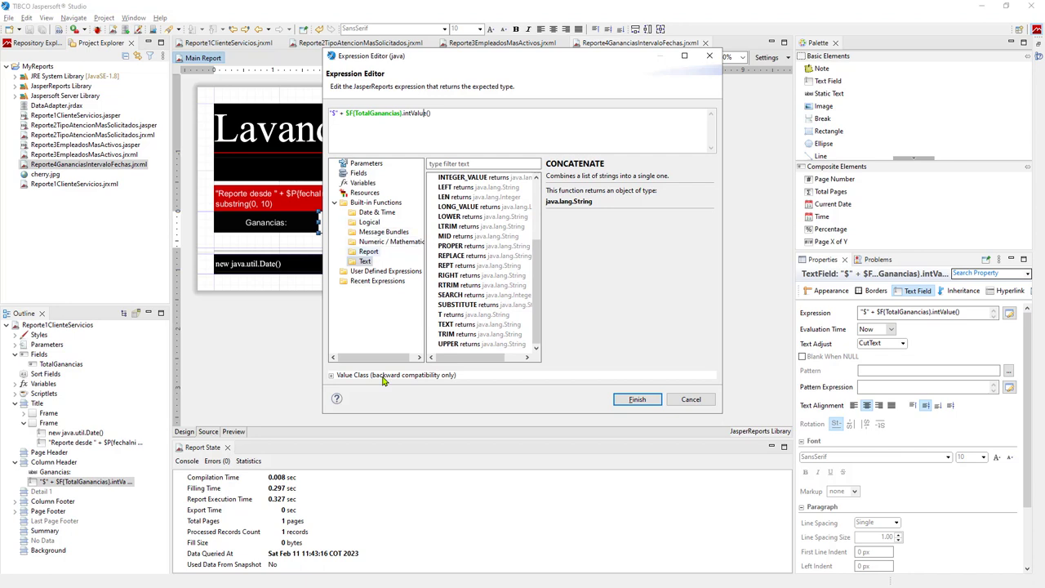
key(Up)
key(Down)
key(Down)
key(Down)
key(Down)
key(Down)
key(Down)
key(Down)
key(Down)
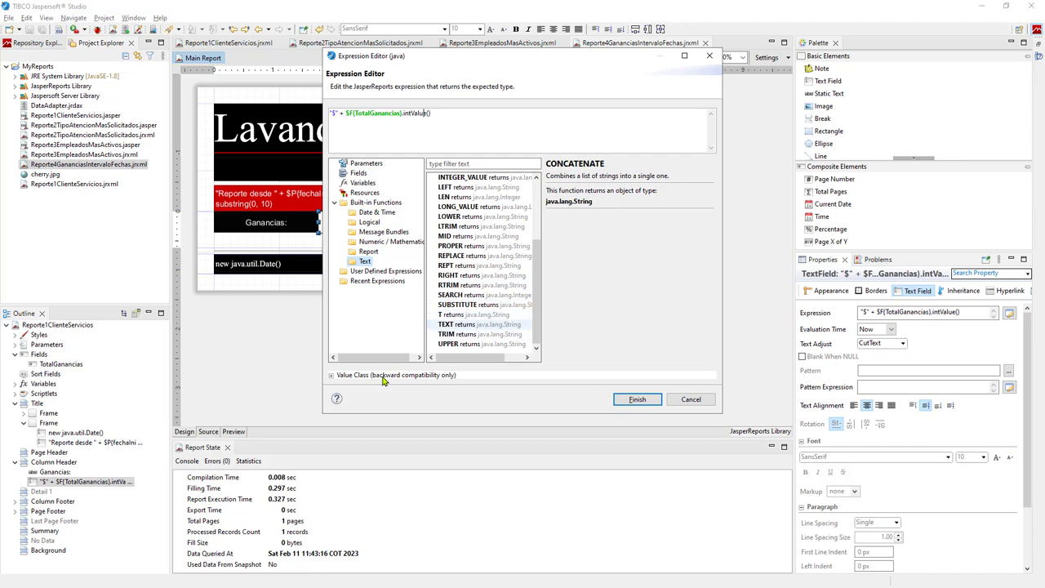
- List all built-in functions, filter them for "format", and close the expression editor keeping the current expression
key(shift+Tab)
key(Left)
key(Up)
key(Up)
key(Down)
key(Down)
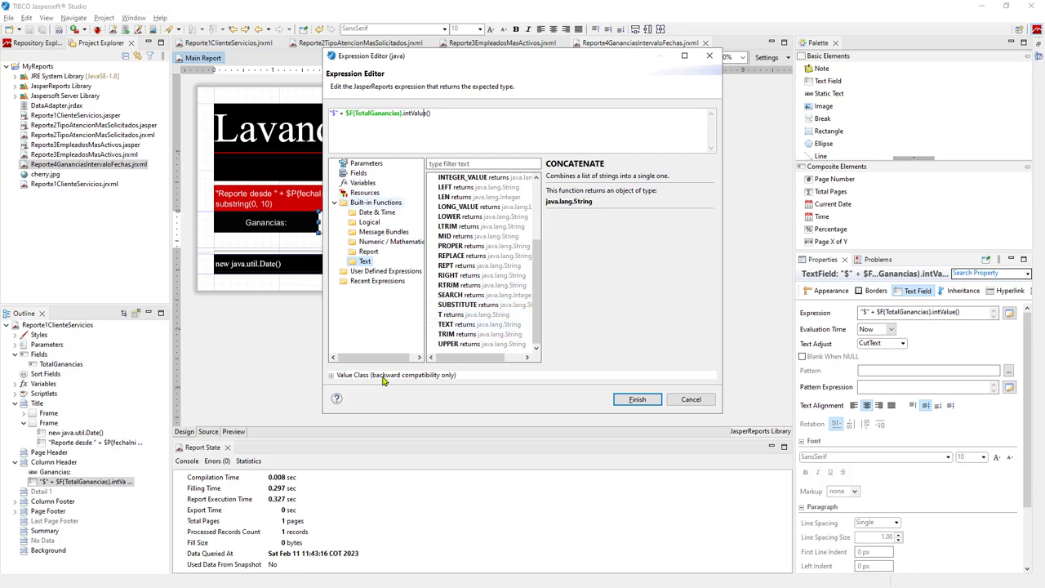
key(Up)
key(Up)
key(Up)
key(Up)
key(Up)
key(Up)
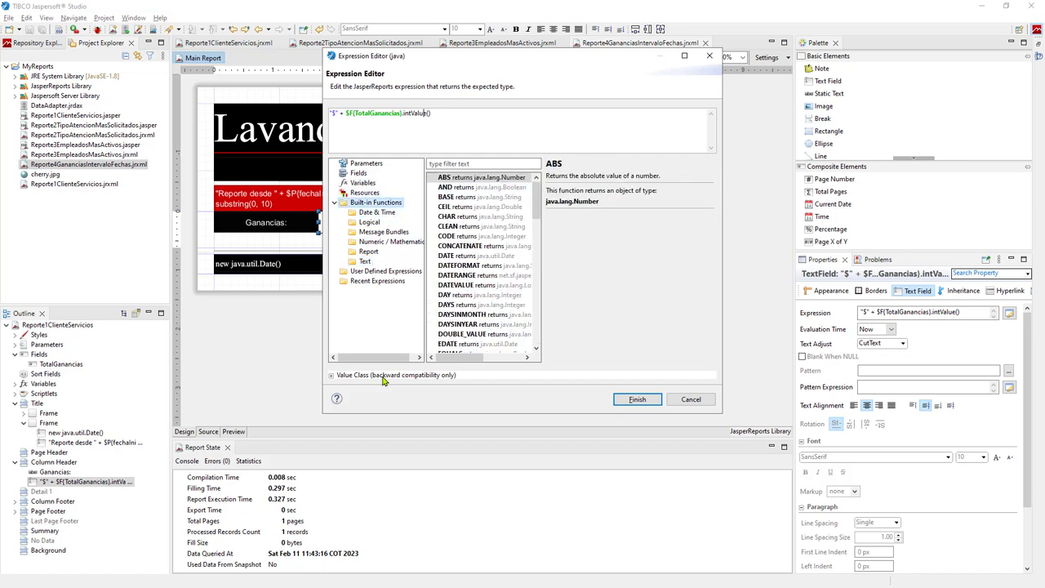
key(Tab)
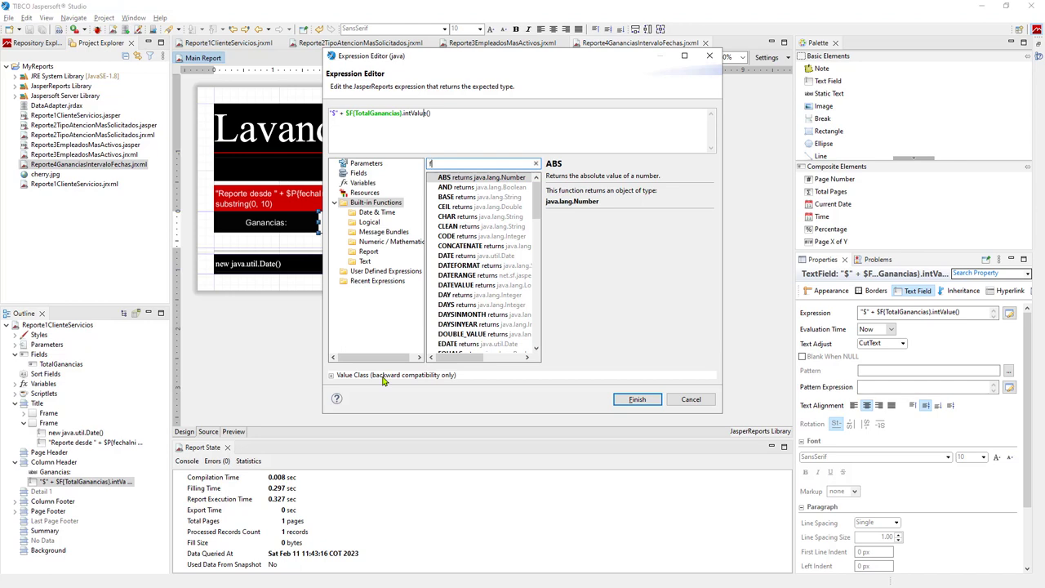
text(format)
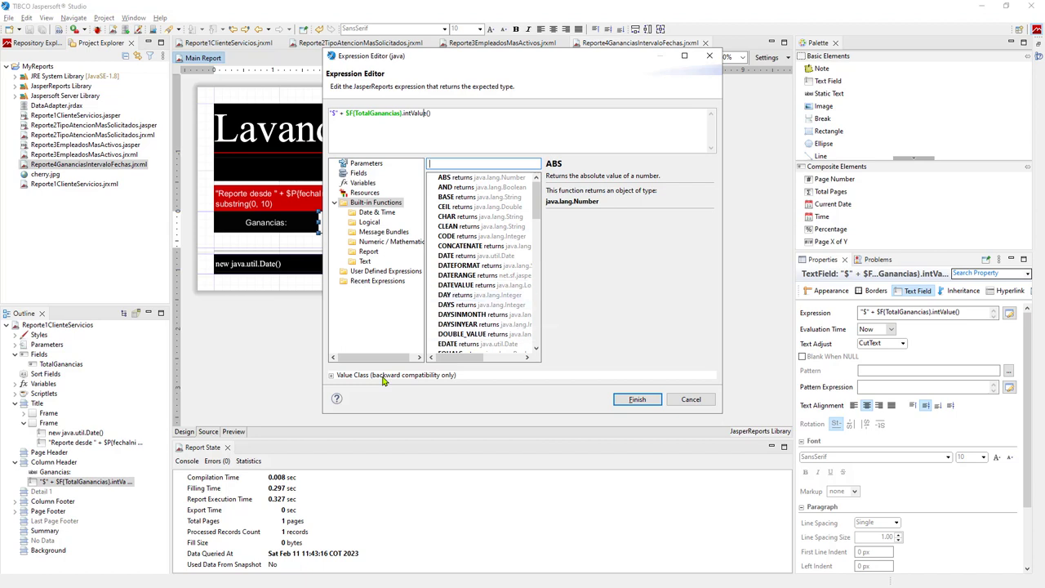
click(637, 398)
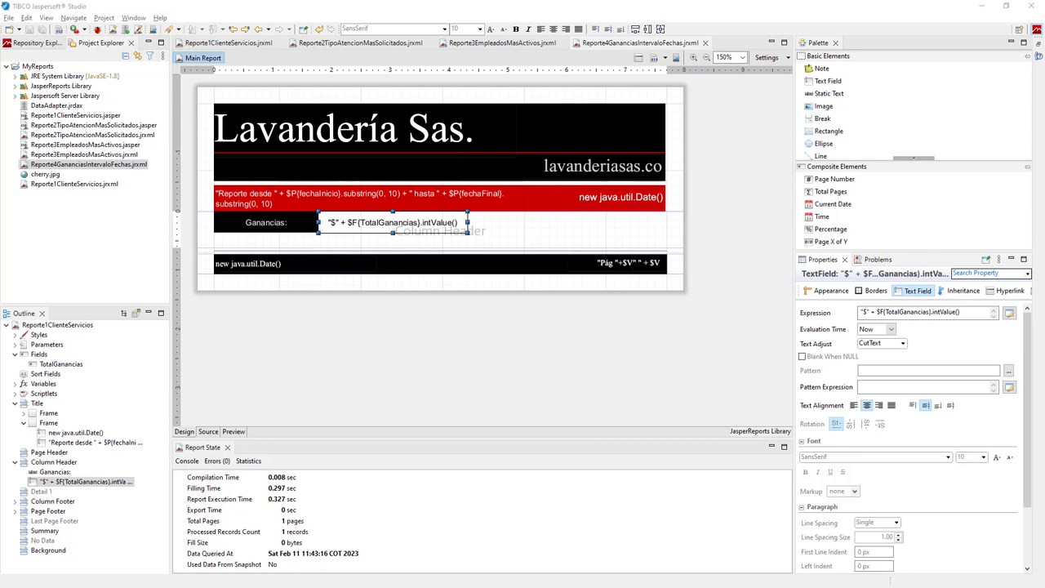
- Switch to the web browser and close the parameter-passing forum question and the Maven Repository page
key(alt+Tab)
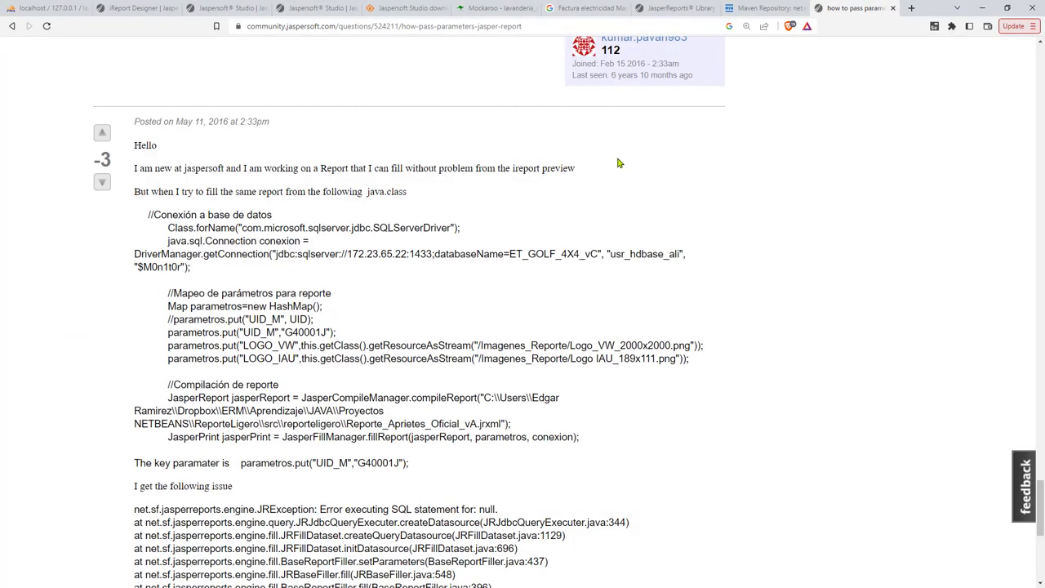
key(ctrl+w)
key(ctrl+w)
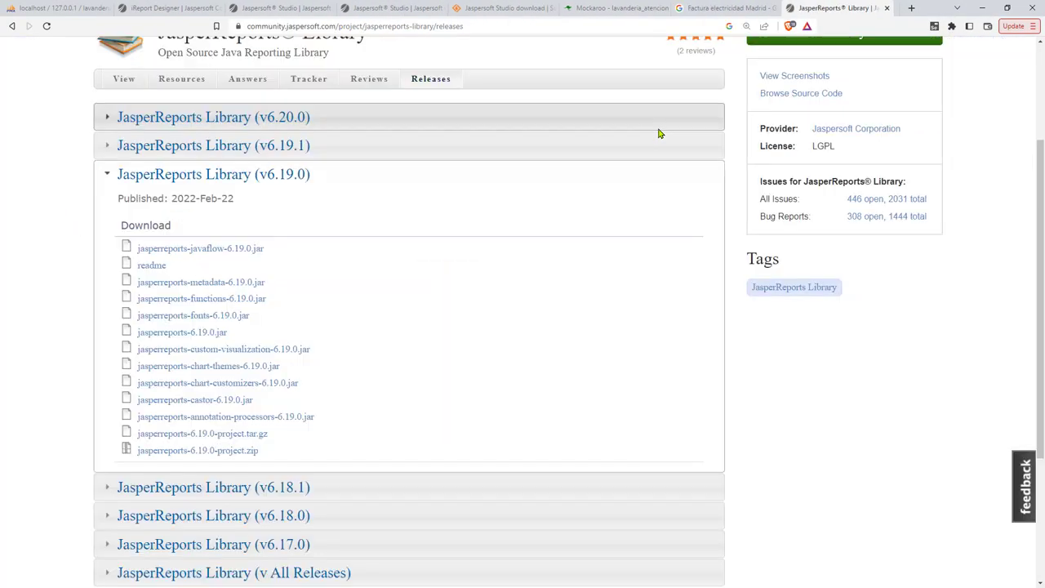
- Search Google for "JasperReports Studio format value thousands separator"
key(ctrl+l)
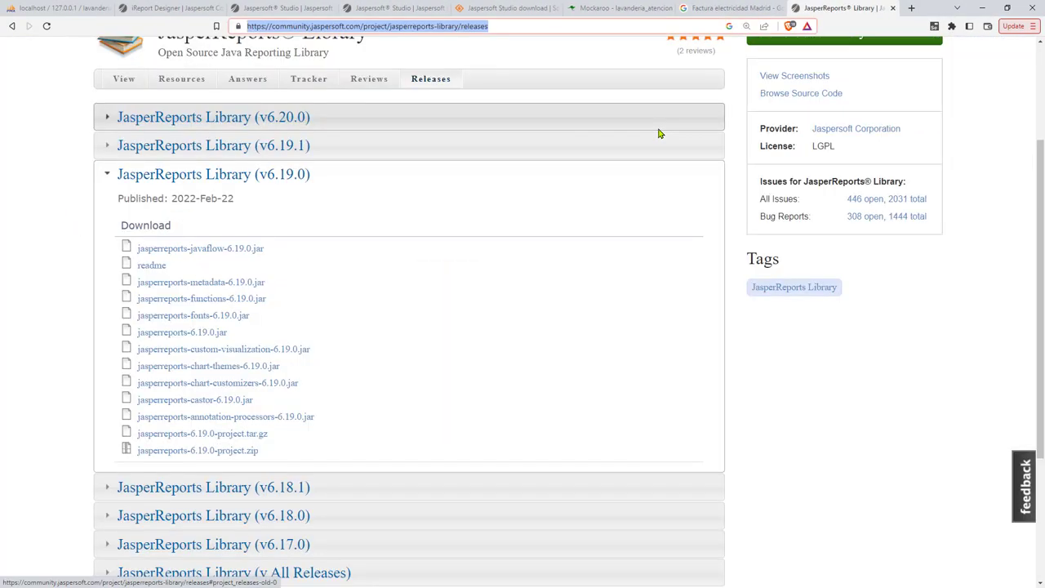
text(Jas)
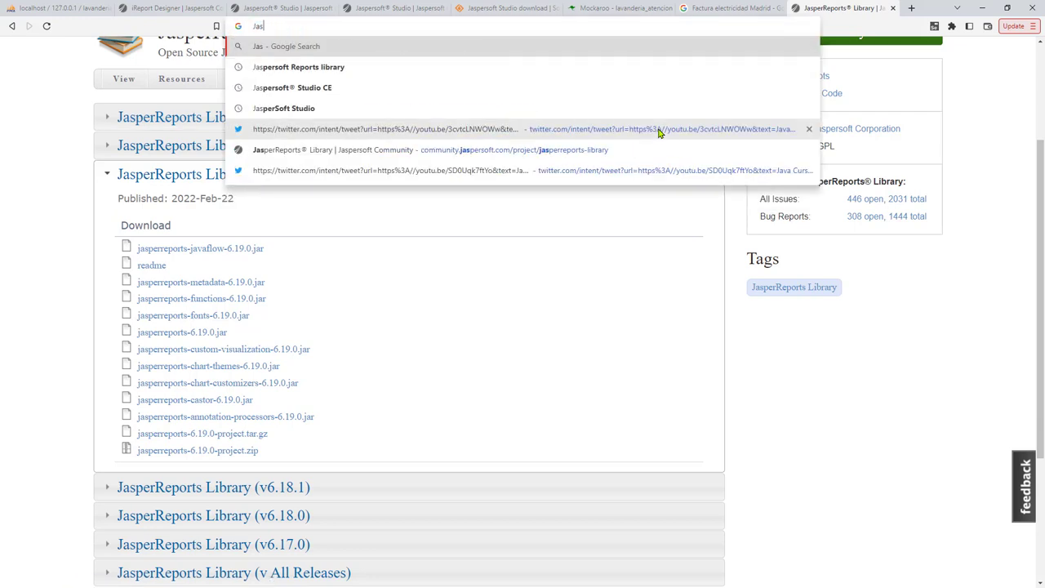
text(perReports )
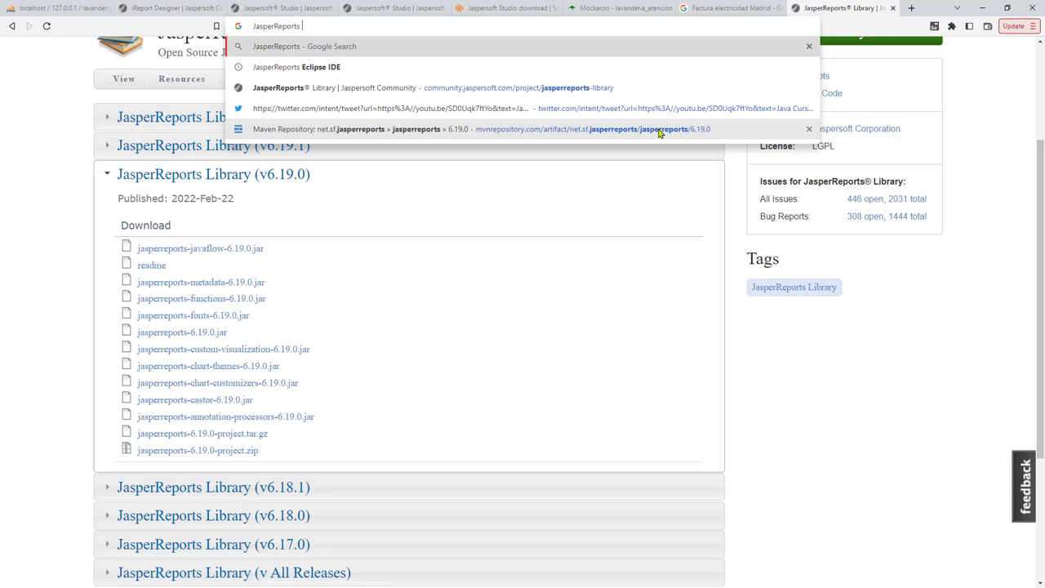
text(Studio )
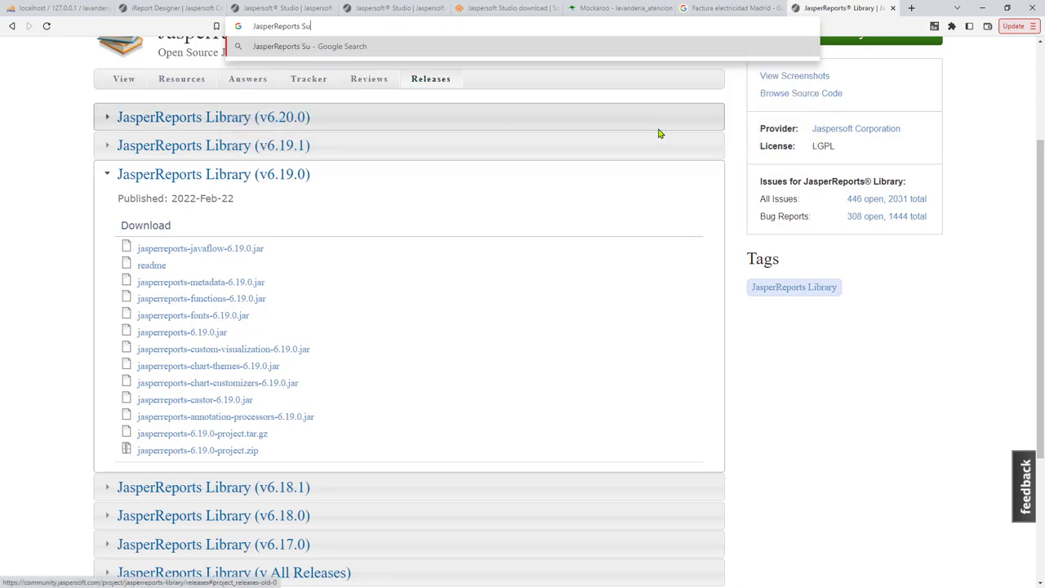
text(format )
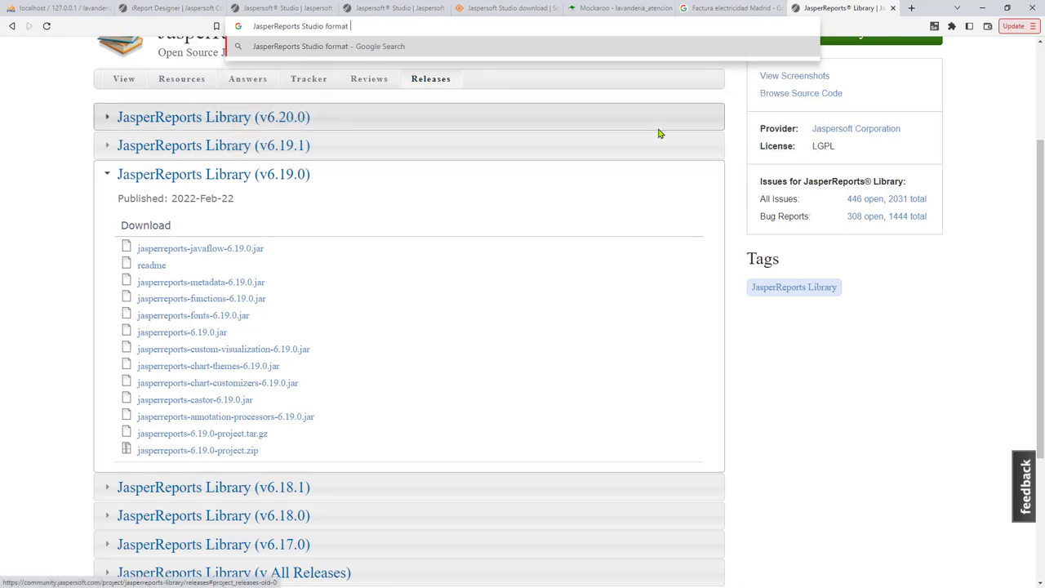
text(value thousands )
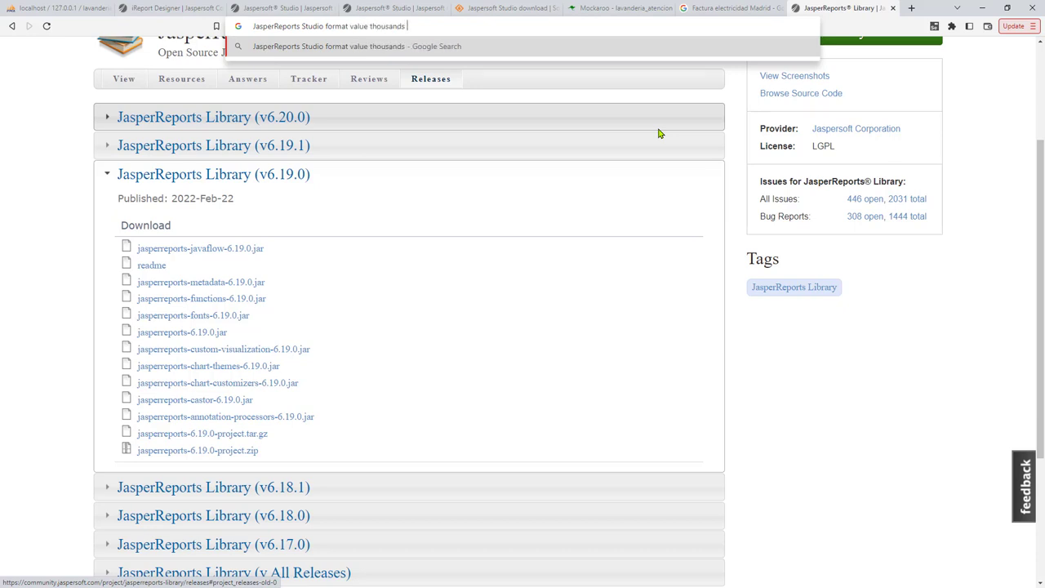
text(separator)
key(Return)
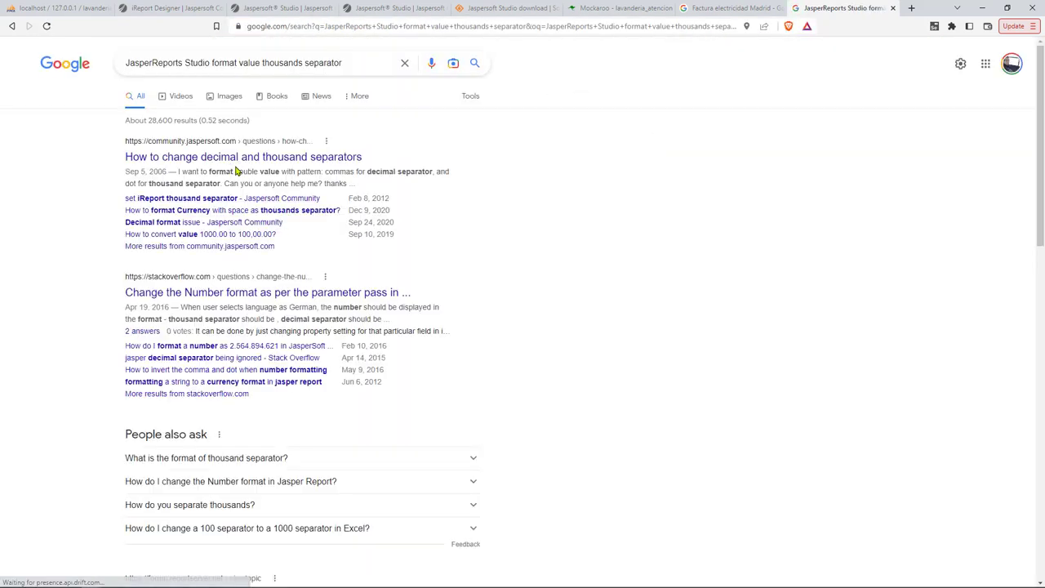
- Open the Jaspersoft Community result "How to change decimal and thousand separators" and read the question about separator settings
click(284, 159)
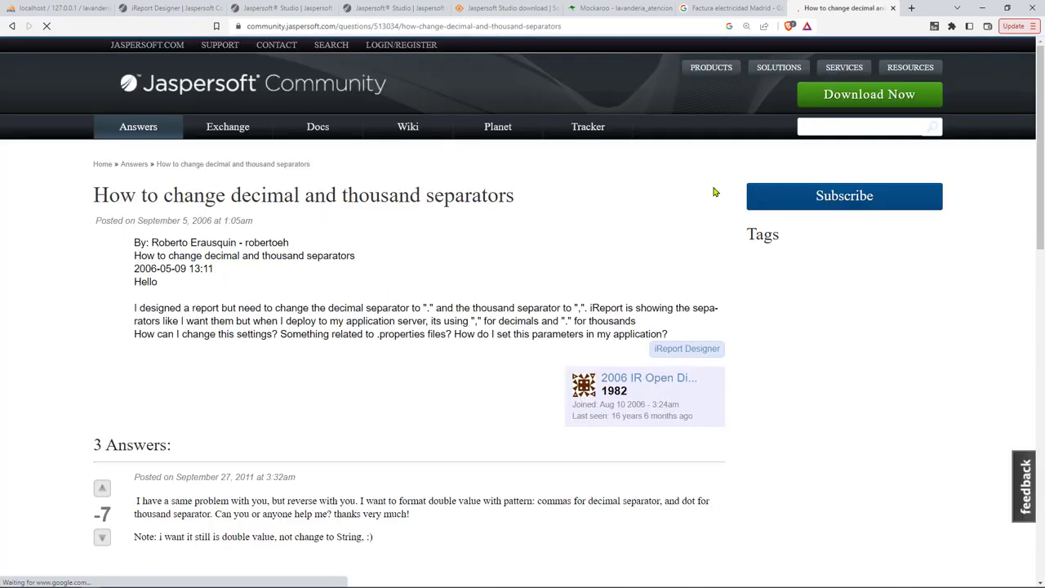
scroll(229, 500, down, 2)
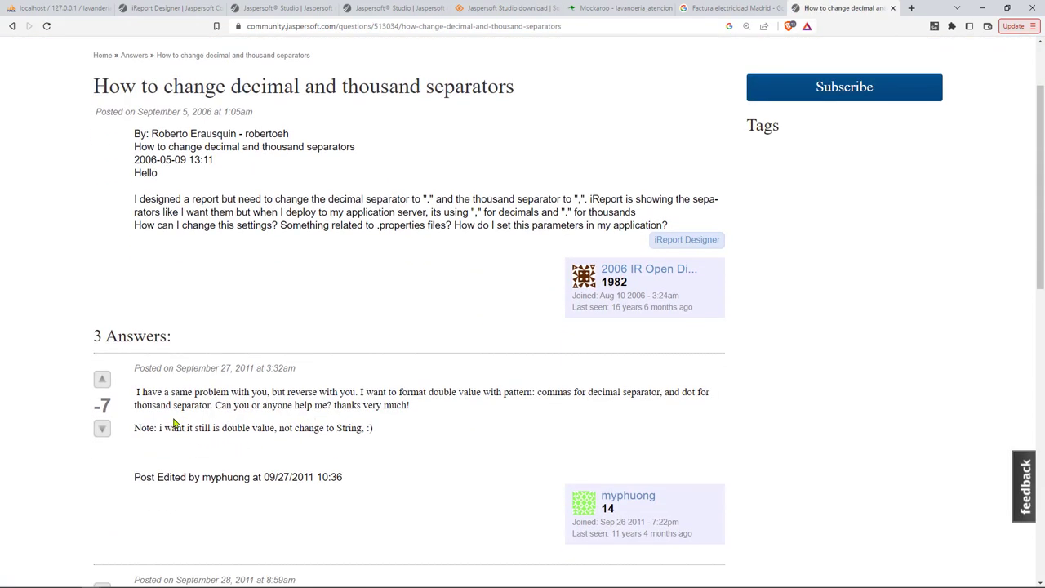
drag(136, 198, 429, 199)
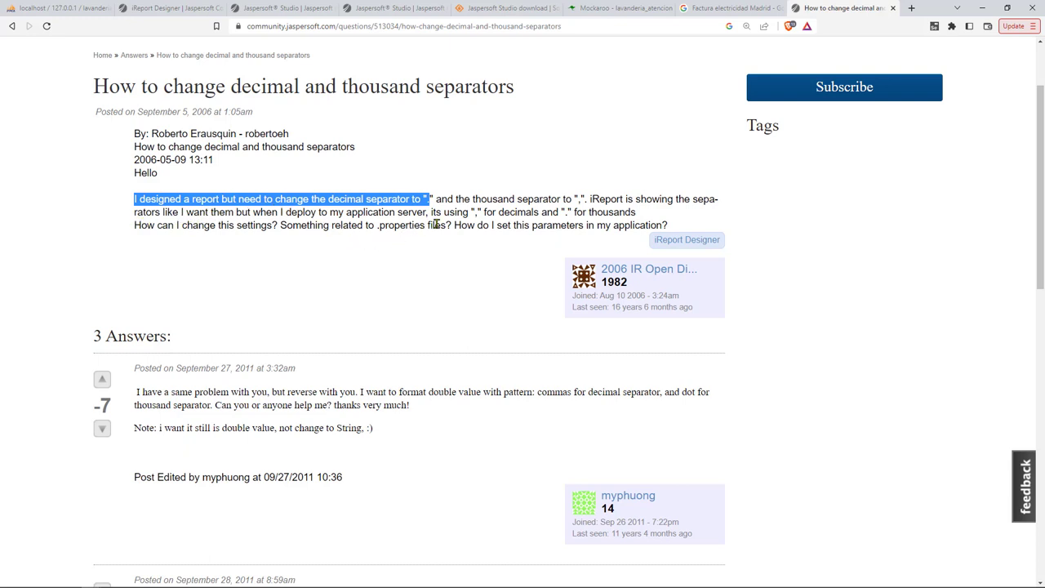
drag(470, 212, 484, 212)
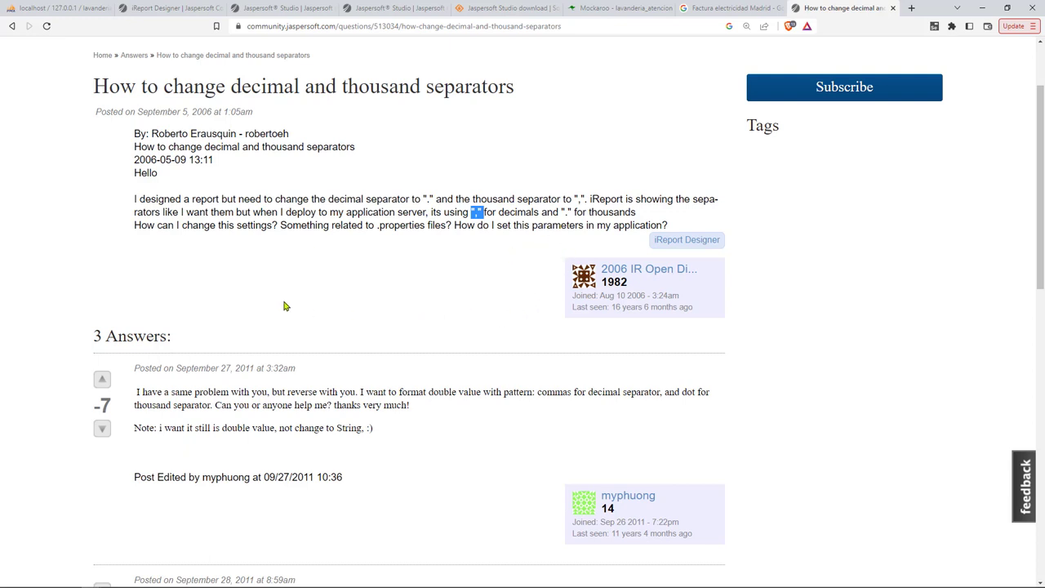
drag(175, 226, 218, 227)
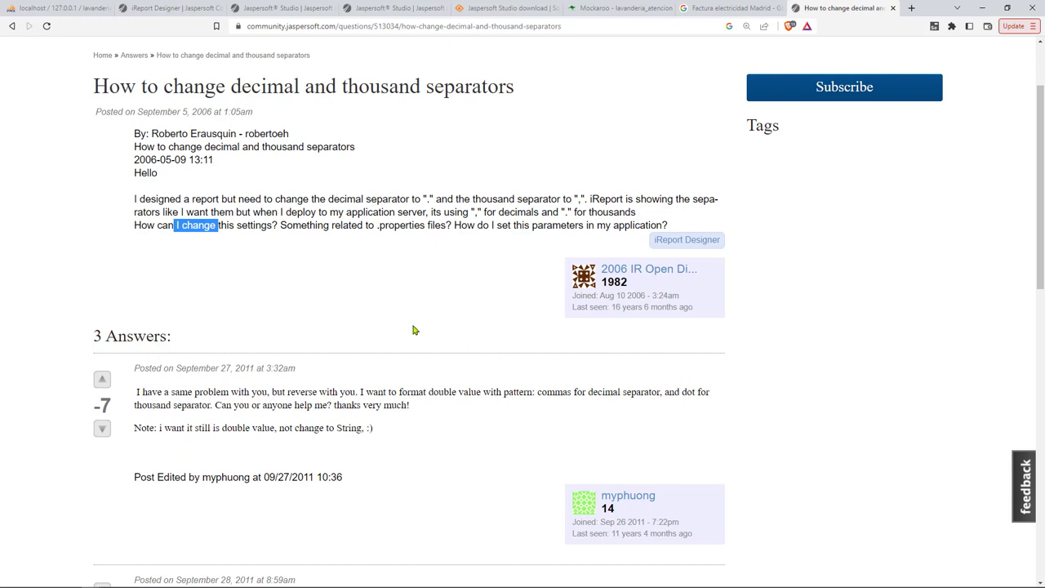
- Examine the September 28, 2011 answer about using java.text.DecimalFormat in a text field expression
scroll(392, 327, down, 3)
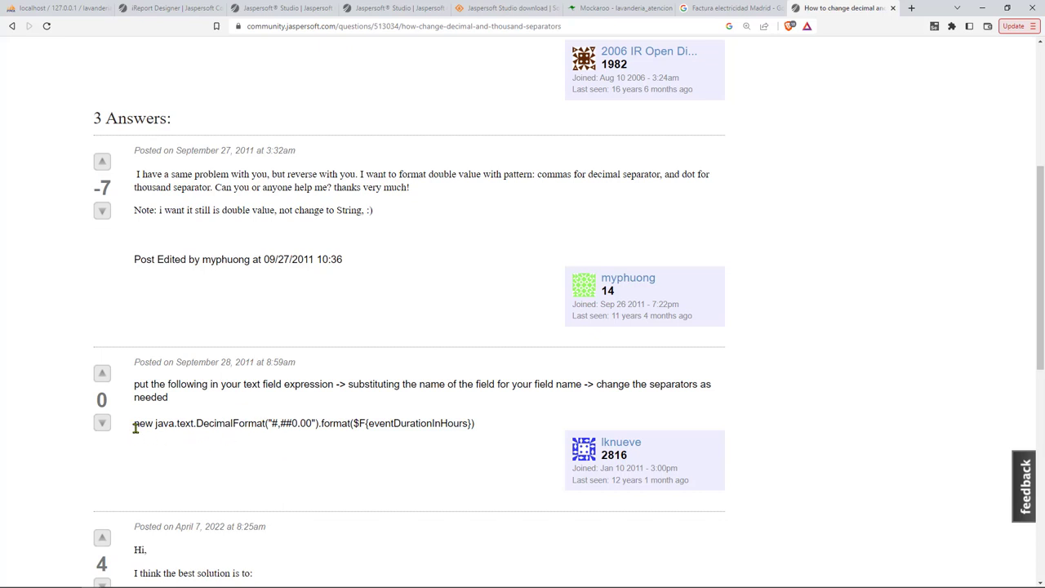
drag(135, 428, 243, 427)
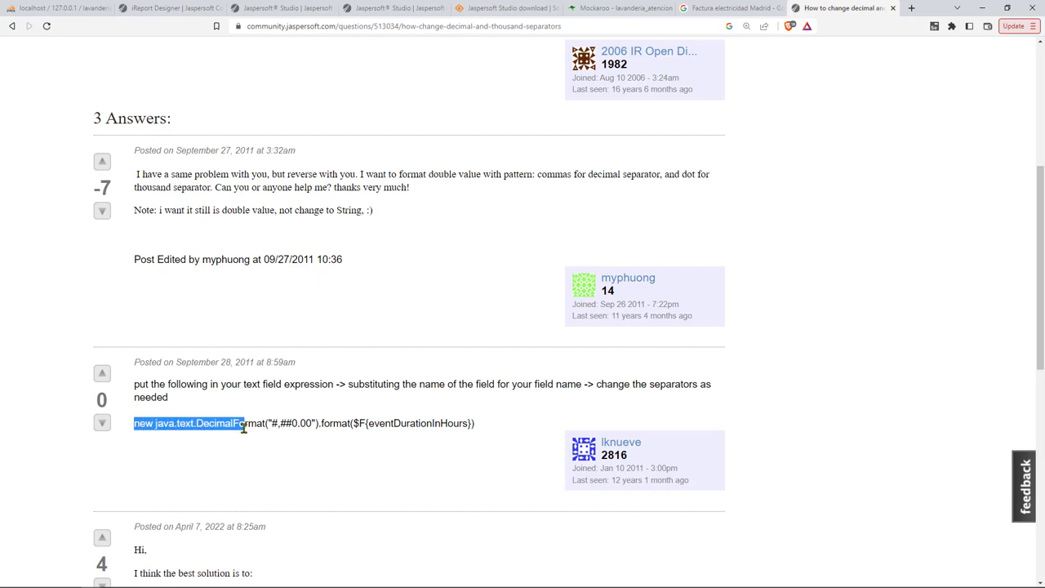
click(446, 406)
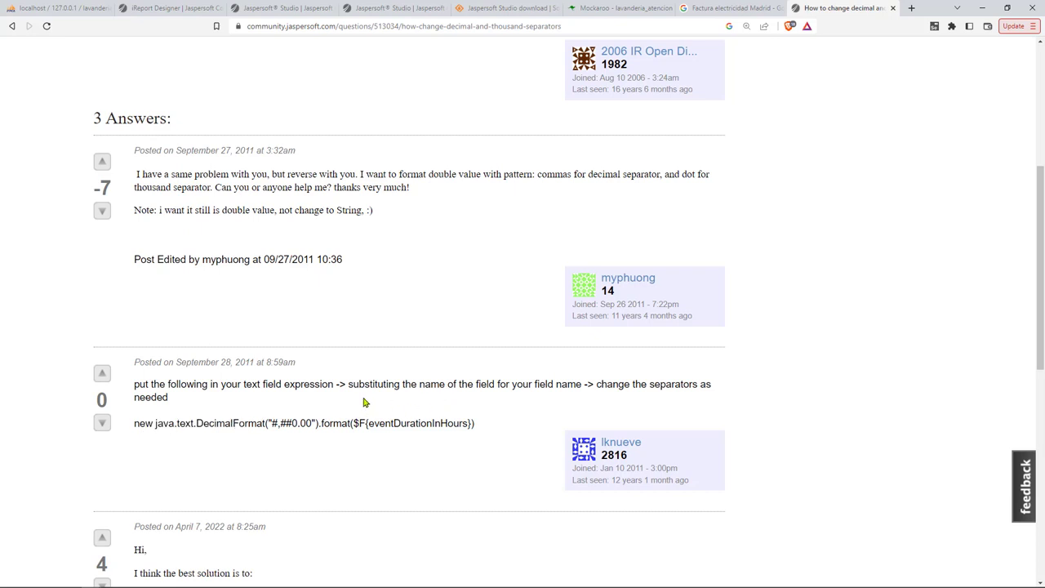
drag(263, 384, 343, 388)
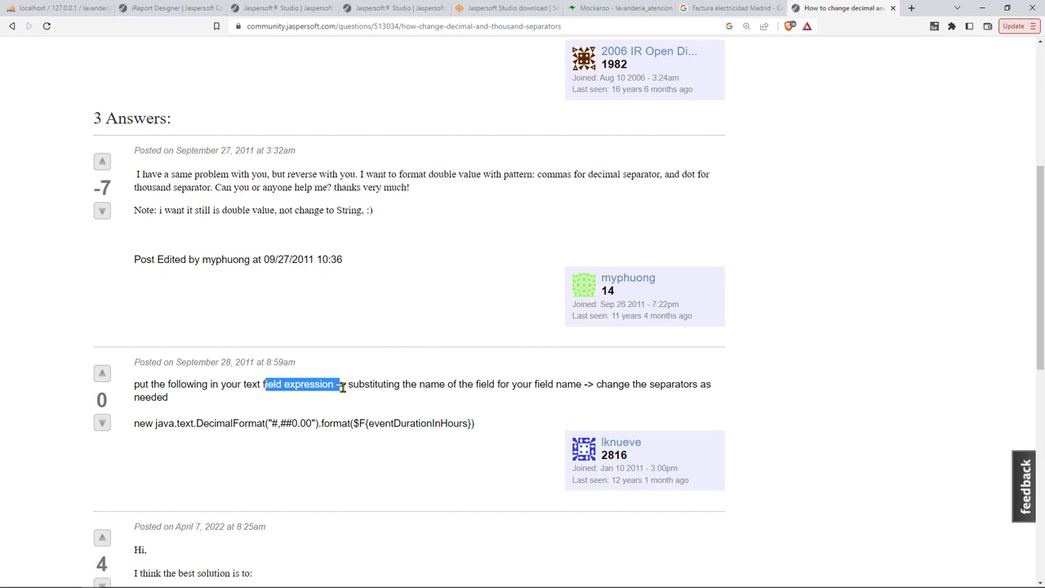
click(384, 387)
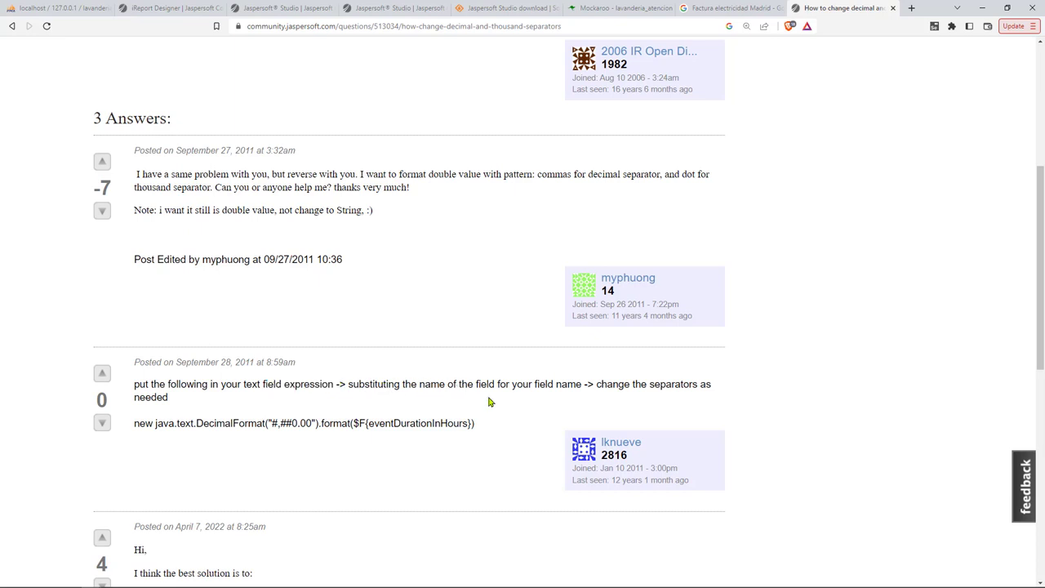